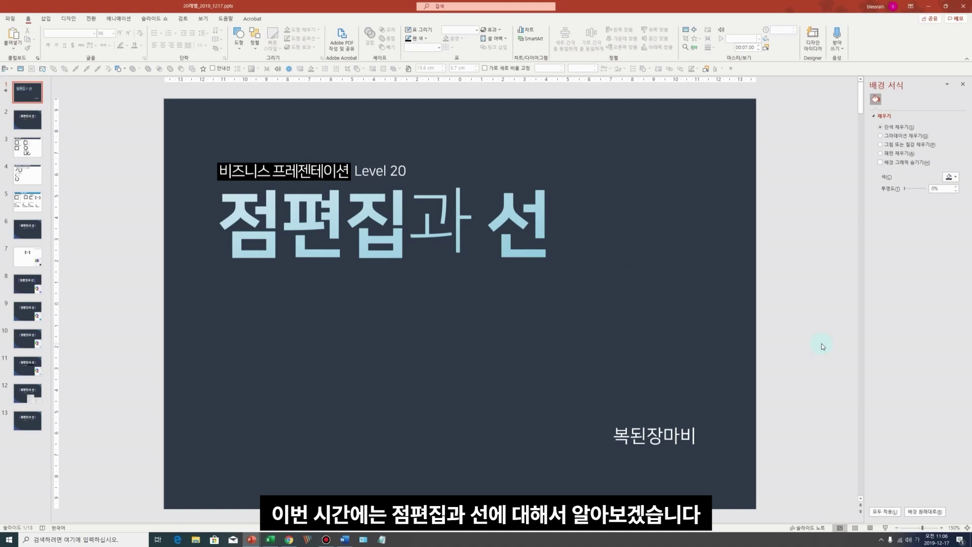
Scroll the slide pane past slide 2 to slide 3, '선 활용 - 점편집'.
scroll(823, 347, down, 1)
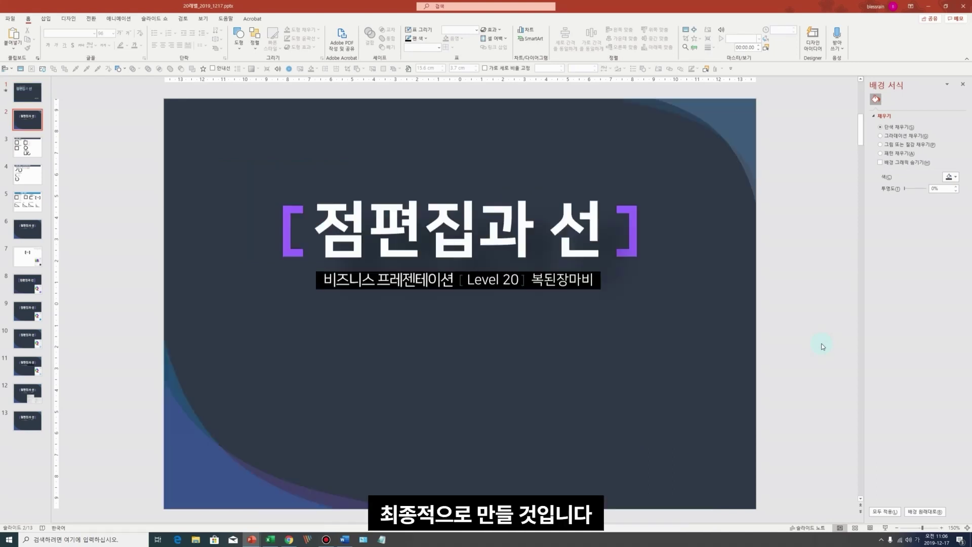
scroll(823, 347, down, 1)
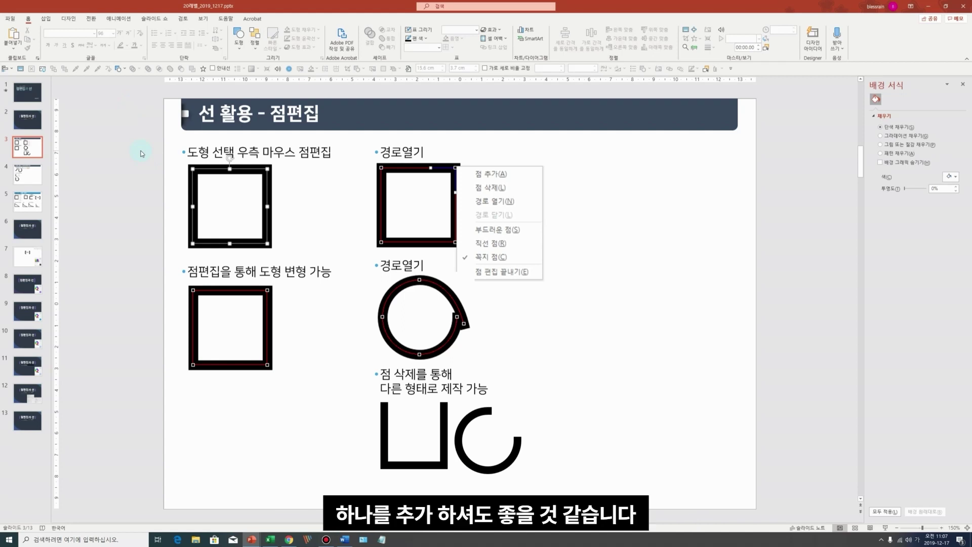
Draw a grey rectangle as a square on the right side of slide 3.
click(266, 71)
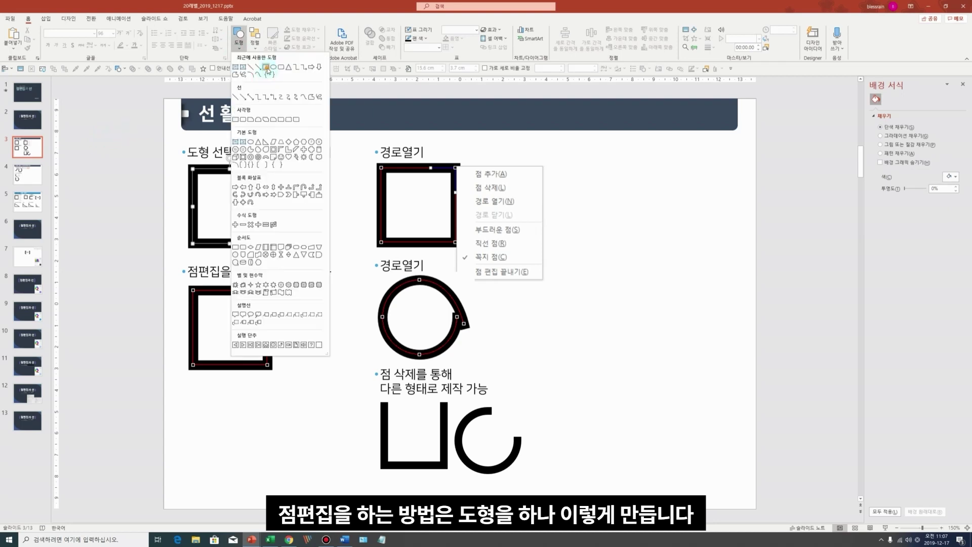
click(266, 81)
drag(575, 162, 701, 289)
In Edit Points, add a top-edge point, delete and restore a corner, and delete the top segment.
right_click(647, 231)
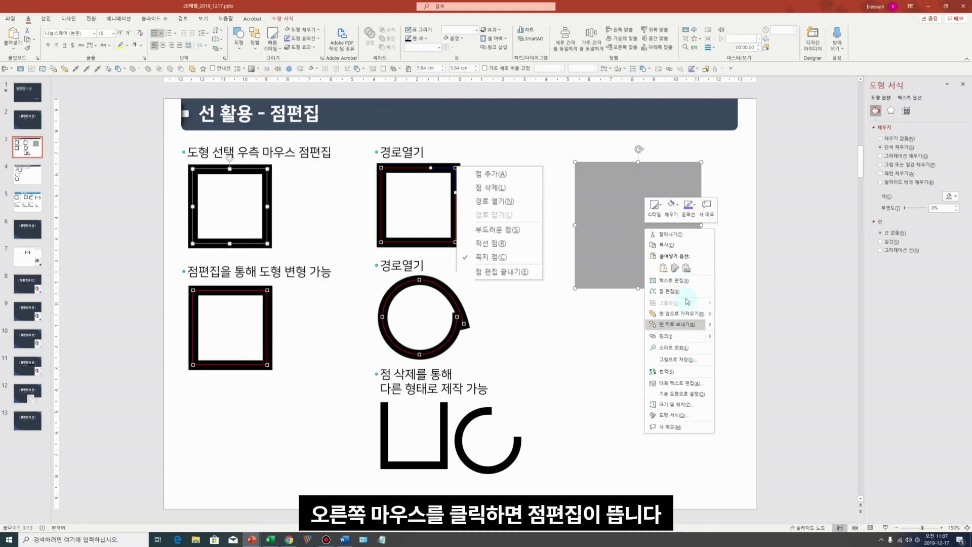
click(687, 292)
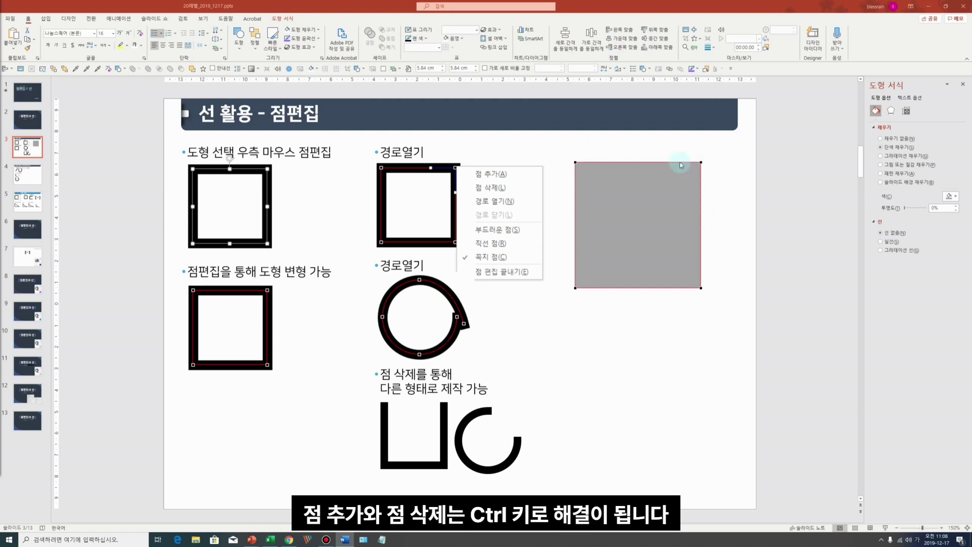
ctrl+click(637, 162)
ctrl+click(701, 162)
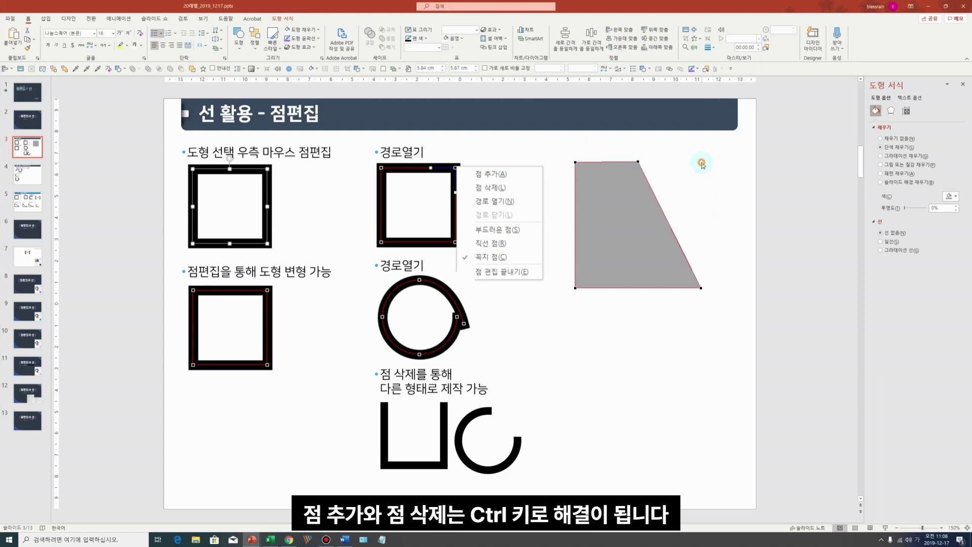
key(ctrl+z)
key(ctrl+z)
right_click(639, 162)
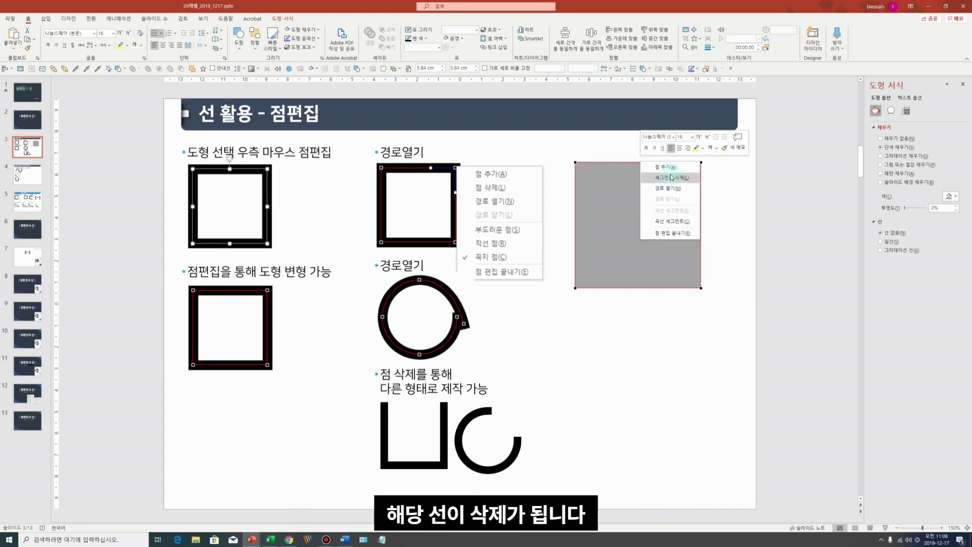
click(671, 177)
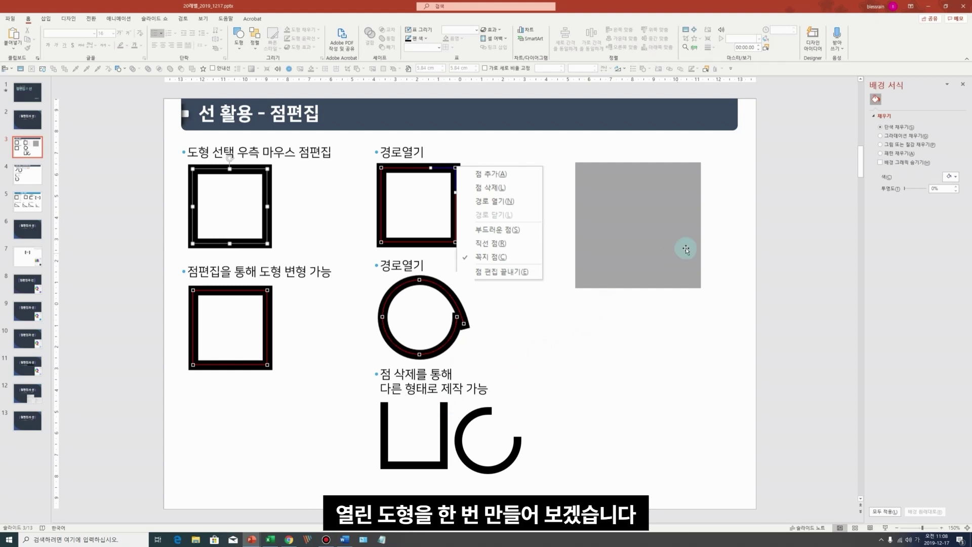
click(698, 274)
Open the square's path at its top-right corner and delete the loose point, leaving the top open.
right_click(700, 162)
click(739, 191)
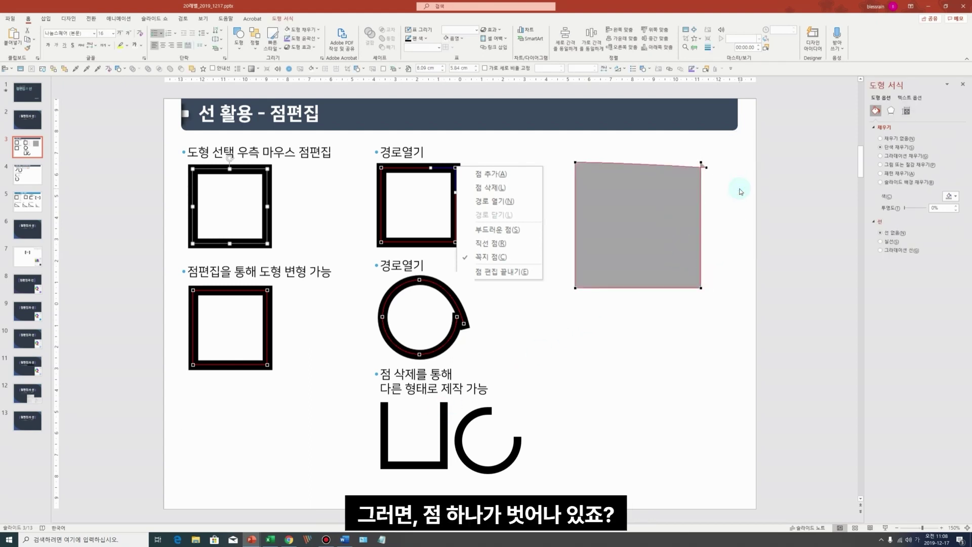
right_click(707, 168)
click(726, 181)
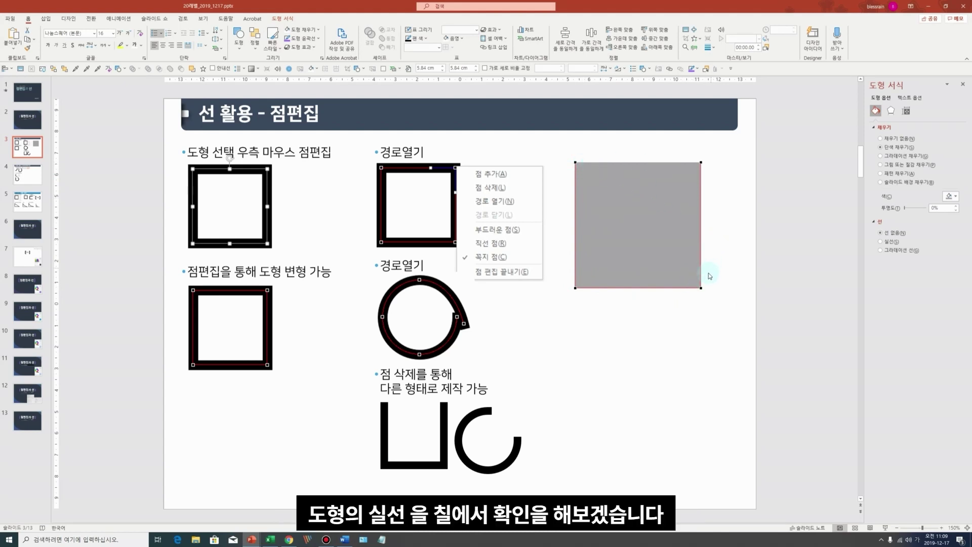
Give the U shape a solid red-orange outline and no fill.
click(886, 242)
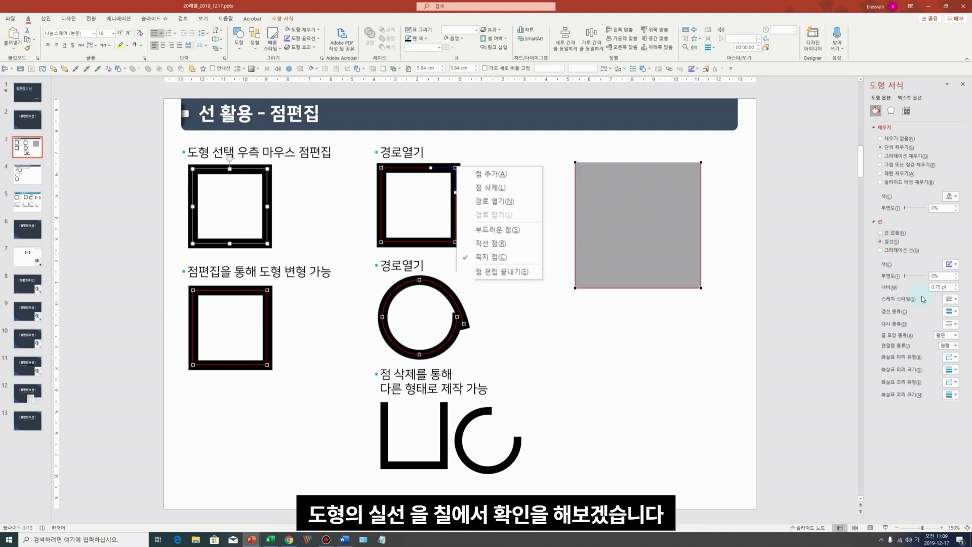
click(952, 263)
click(906, 138)
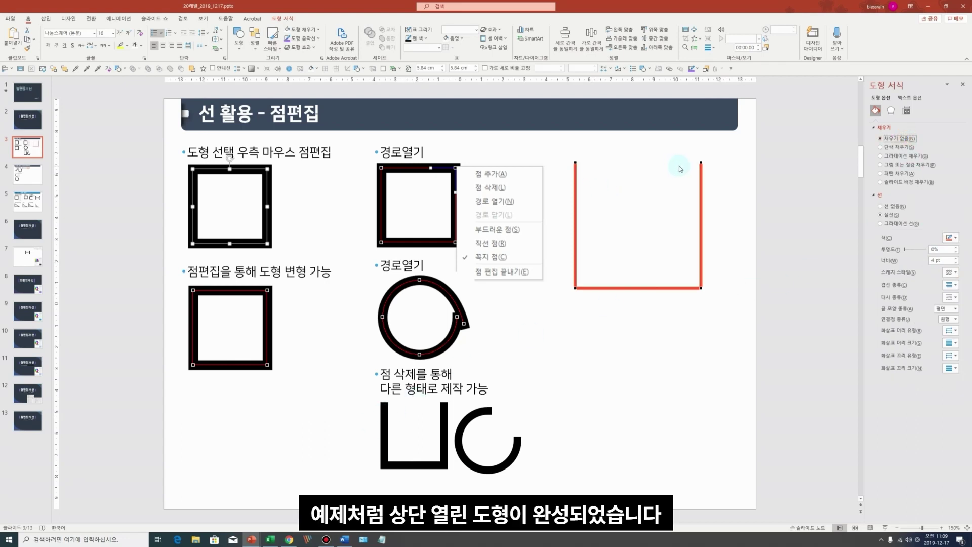
click(740, 280)
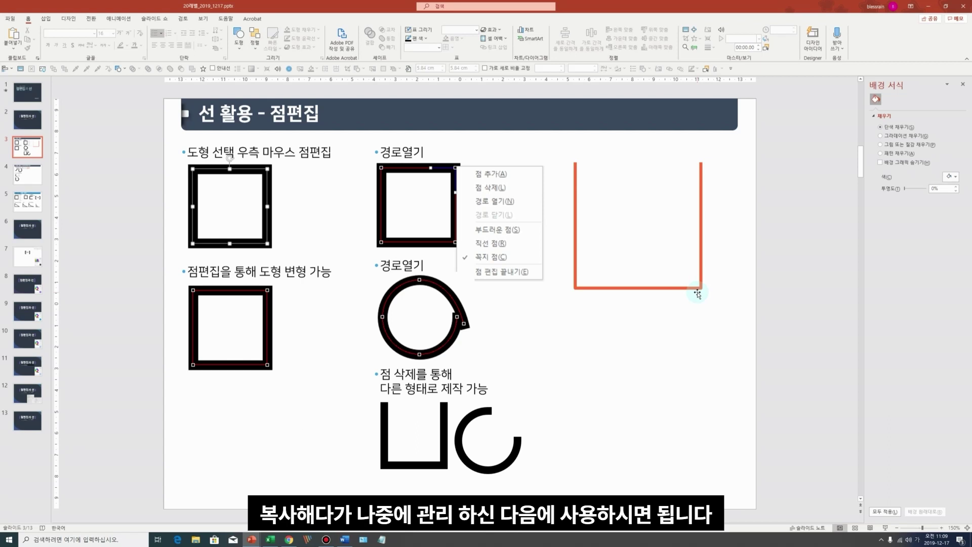
click(480, 414)
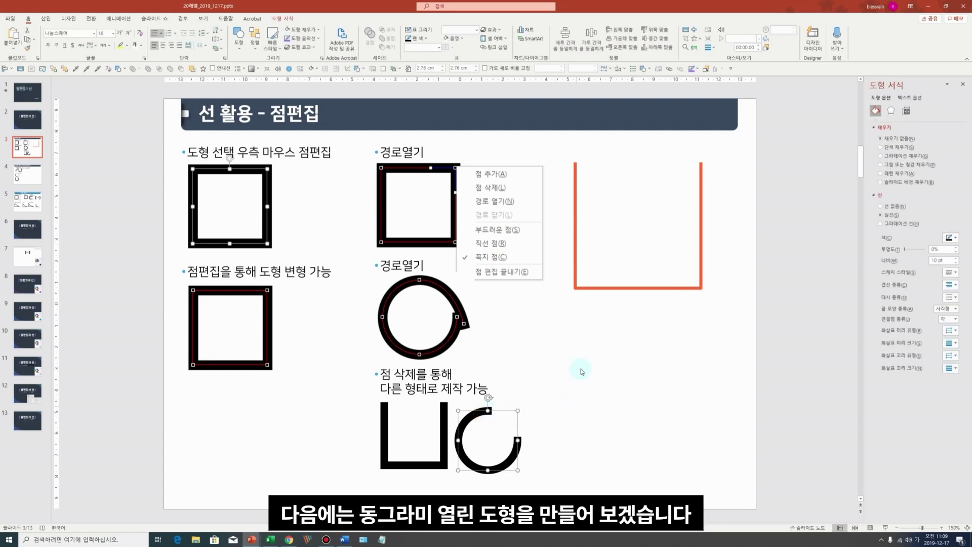
Draw a grey oval circle below the U shape.
key(Escape)
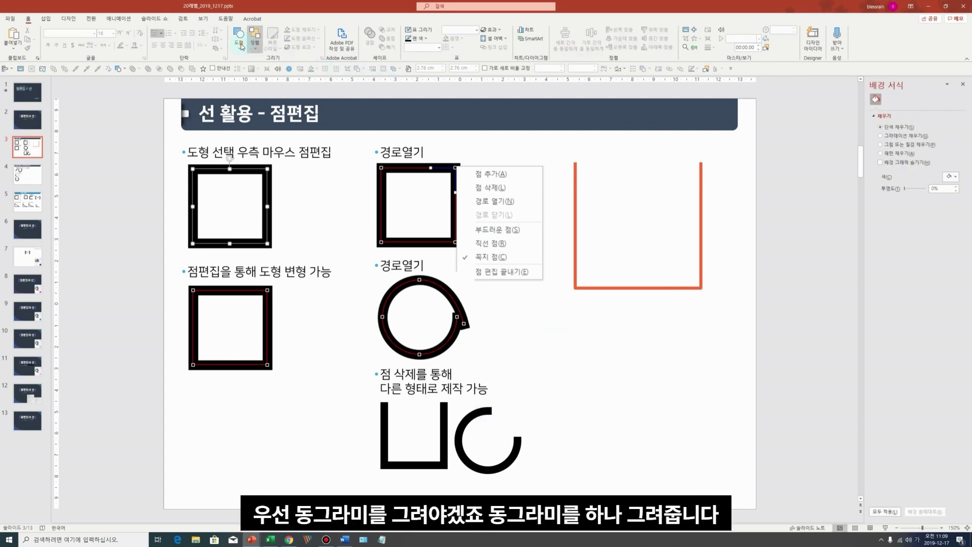
click(238, 41)
click(282, 77)
drag(583, 321, 691, 445)
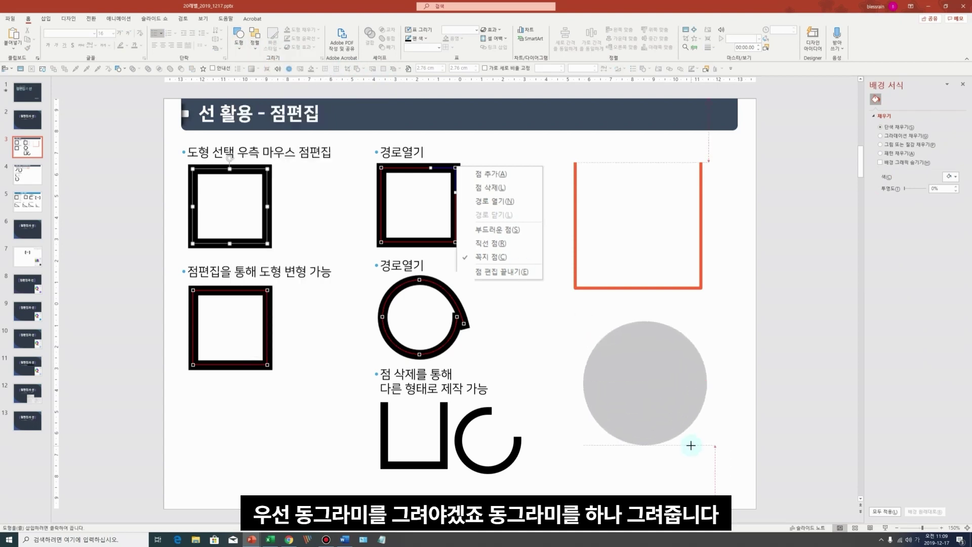
Open the circle's path at its right point and delete the loose endpoint to form an arc.
right_click(668, 373)
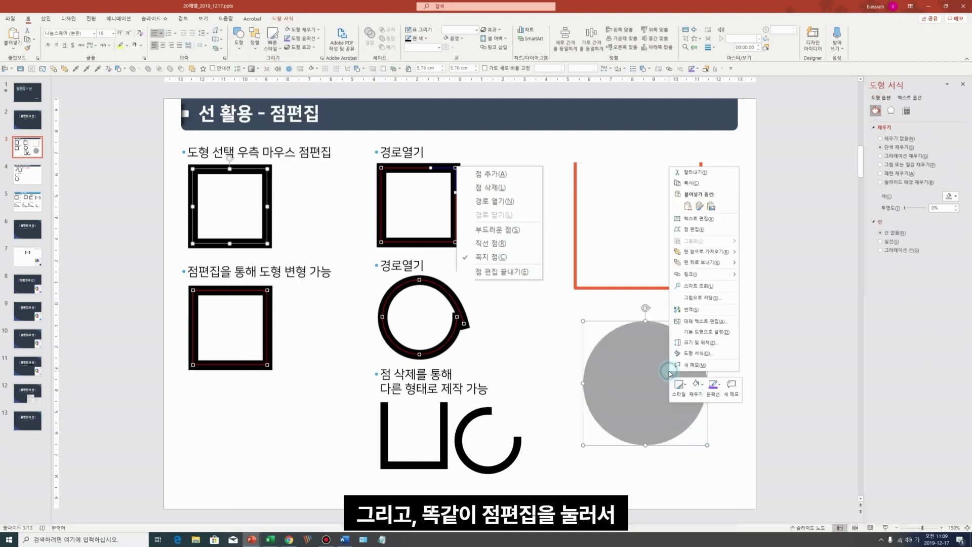
click(696, 229)
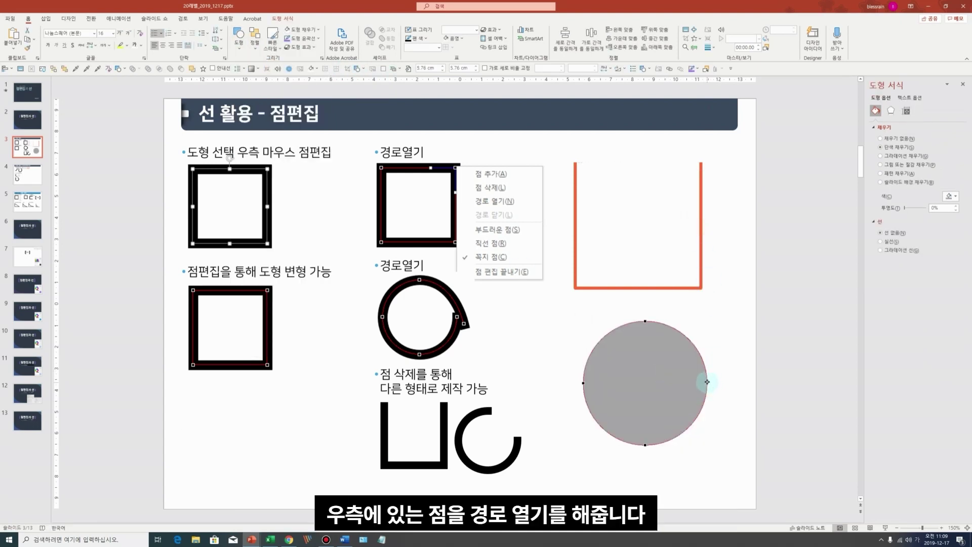
right_click(707, 382)
click(753, 407)
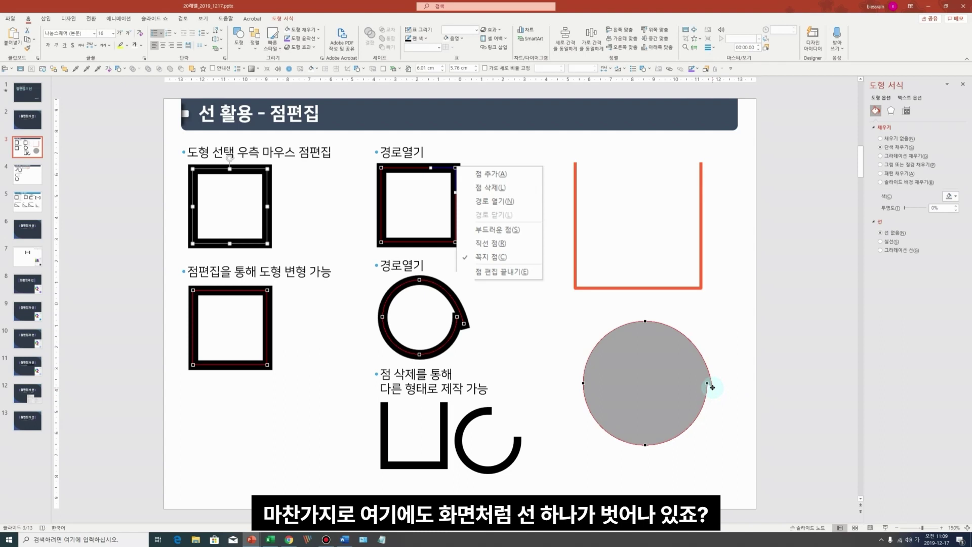
right_click(713, 387)
click(749, 405)
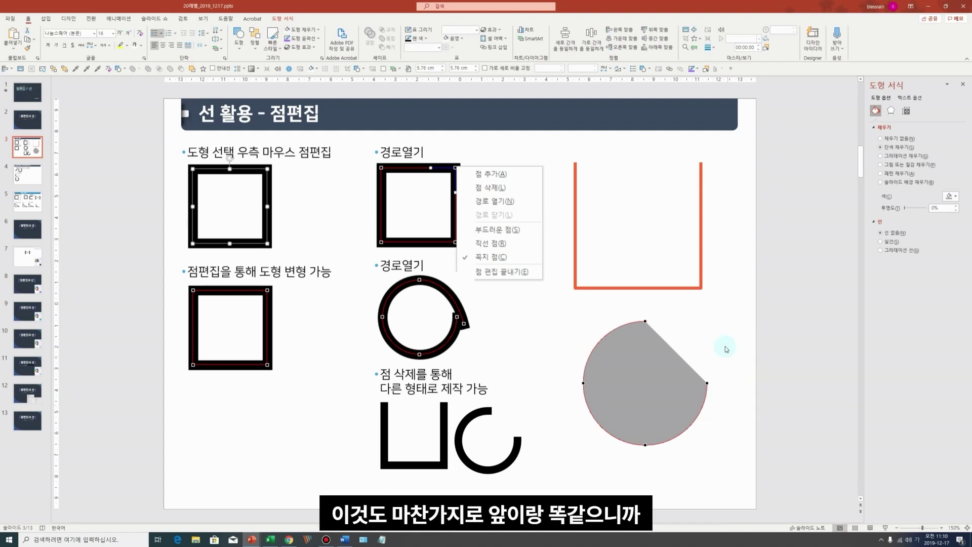
Copy the U shape's orange outline style onto the arc with Ctrl+Shift+C/V, then scroll to slide 4.
click(701, 238)
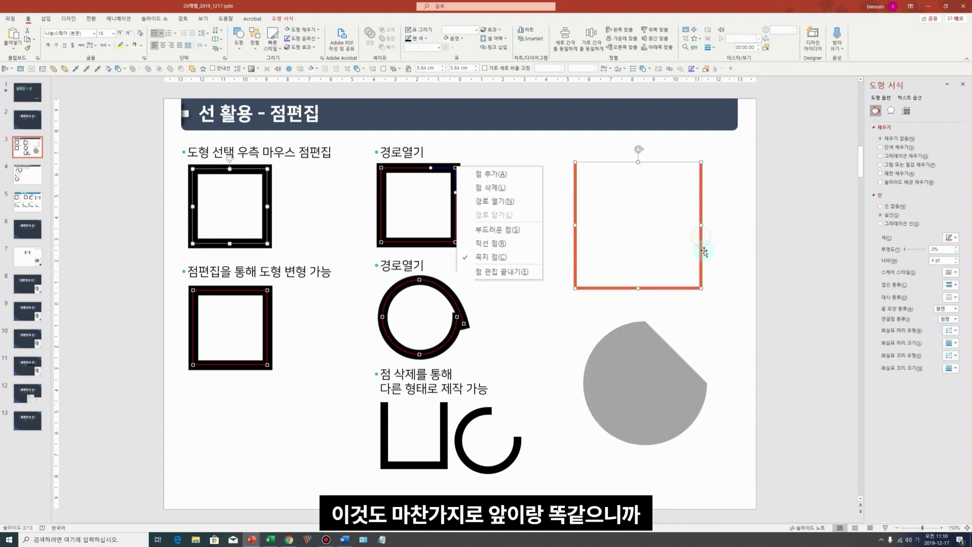
key(ctrl+shift+c)
click(671, 365)
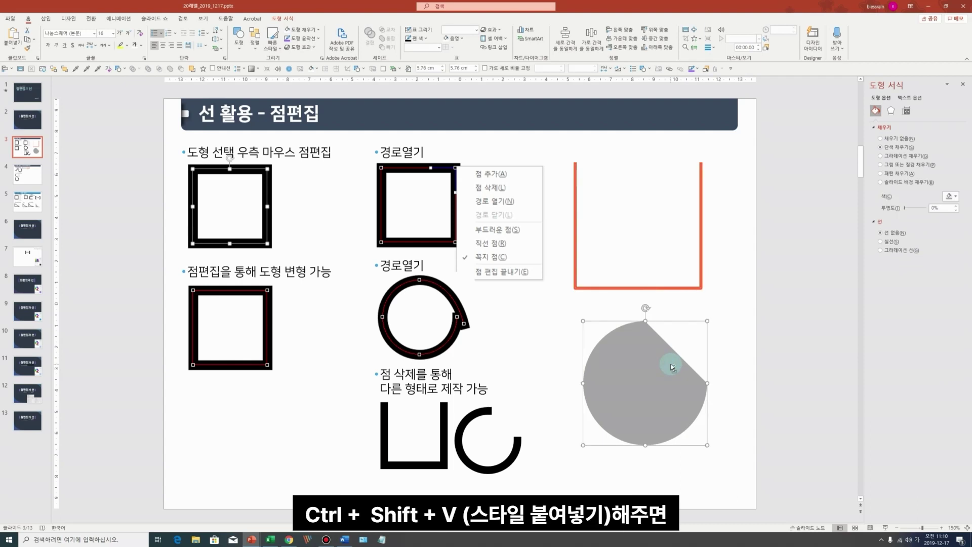
key(ctrl+shift+v)
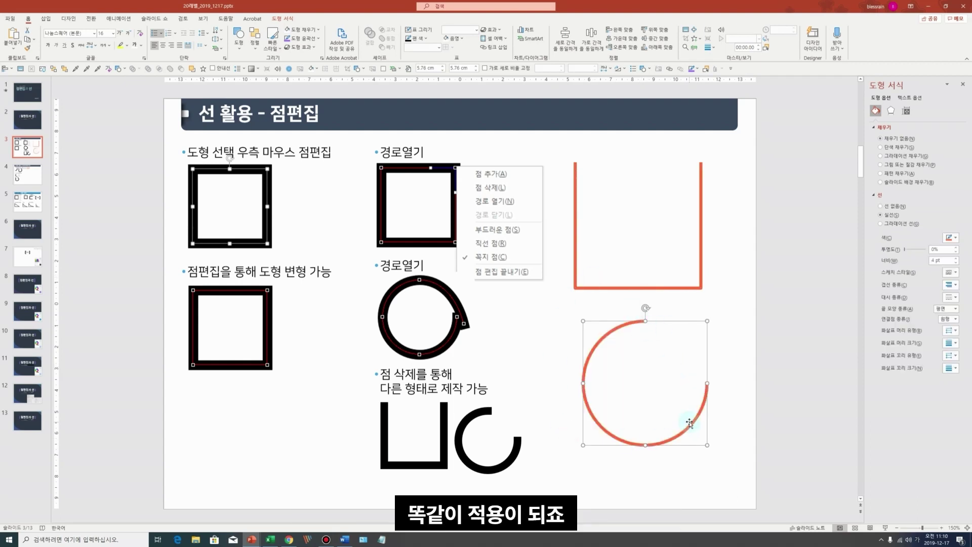
click(615, 344)
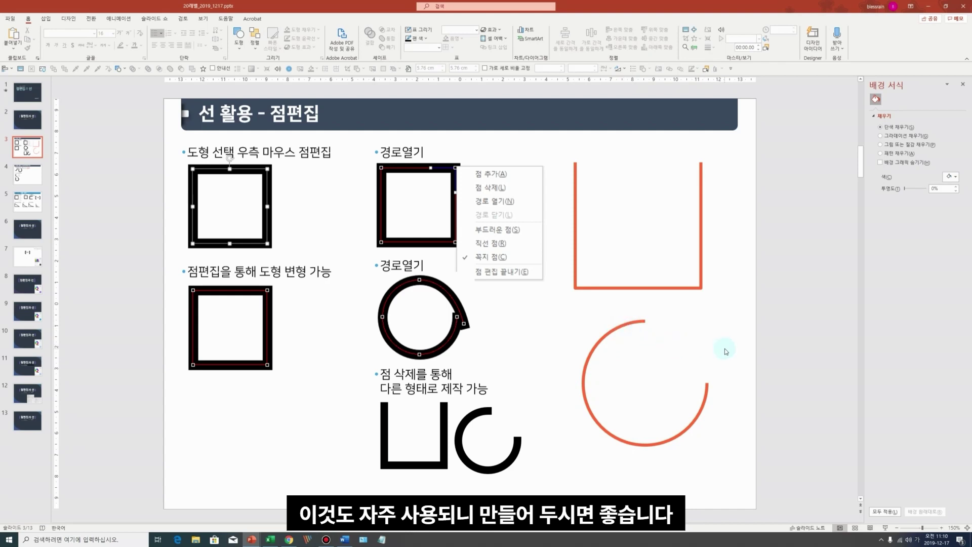
scroll(726, 351, down, 1)
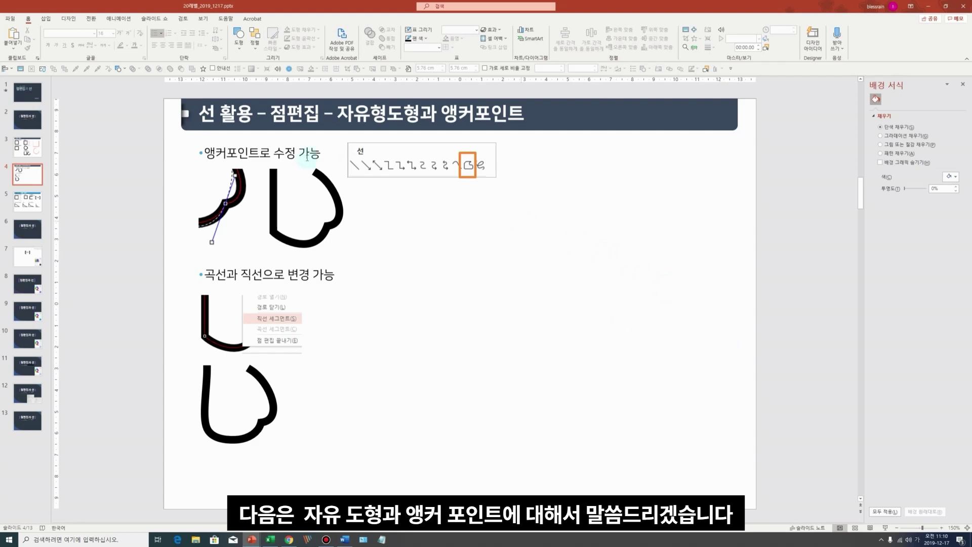
Draw an open V-shaped freeform line on the right of slide 4 and nudge it higher.
click(239, 48)
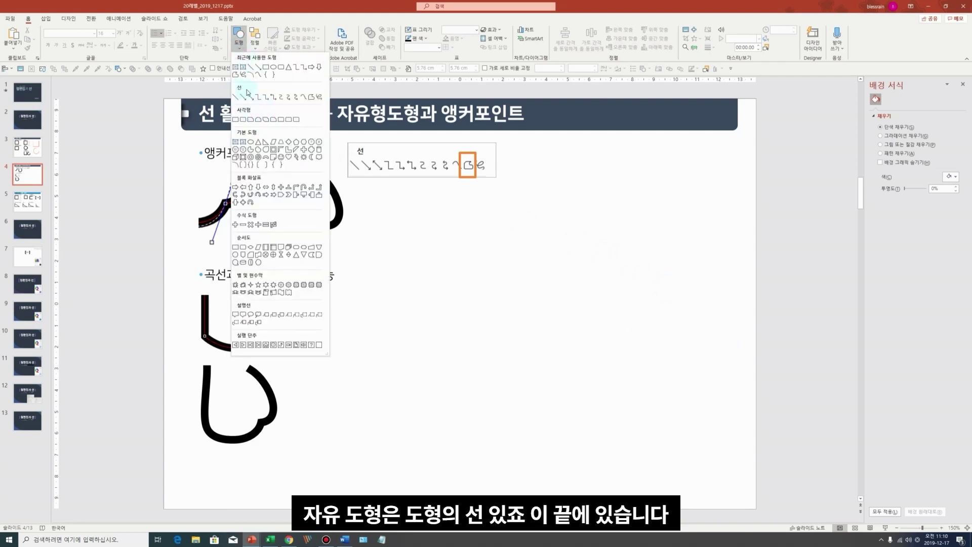
click(311, 97)
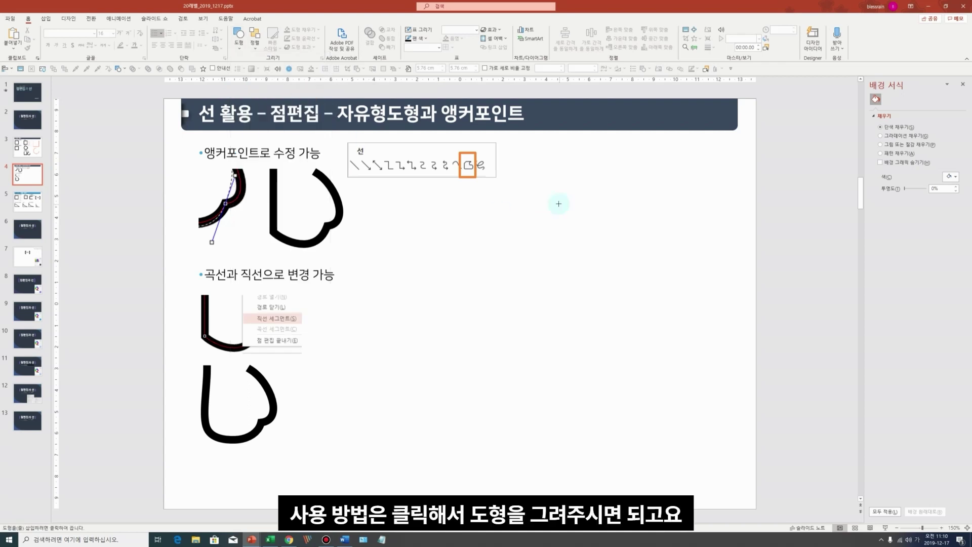
click(544, 180)
click(592, 360)
double_click(624, 201)
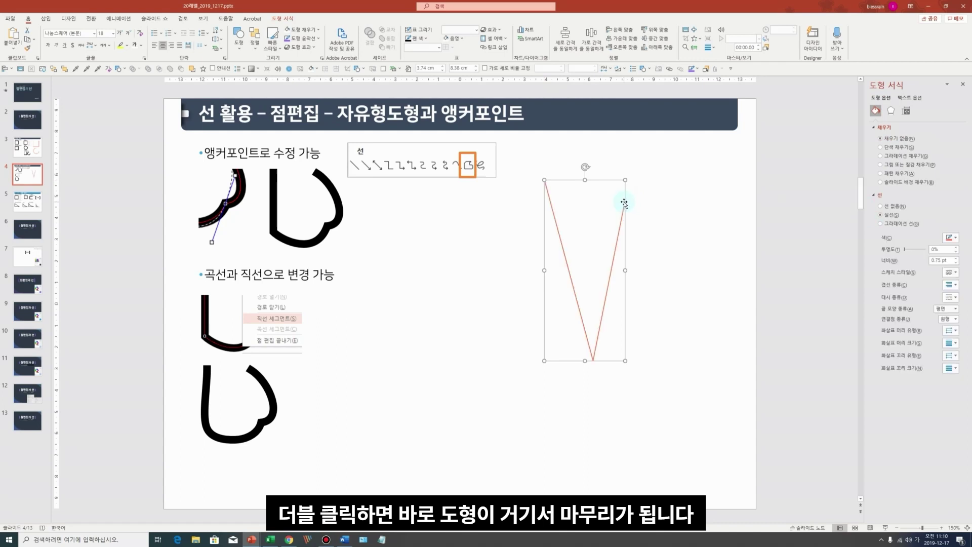
drag(624, 203, 627, 176)
Draw a freeform triangle below the V, closing it at its start point.
click(239, 38)
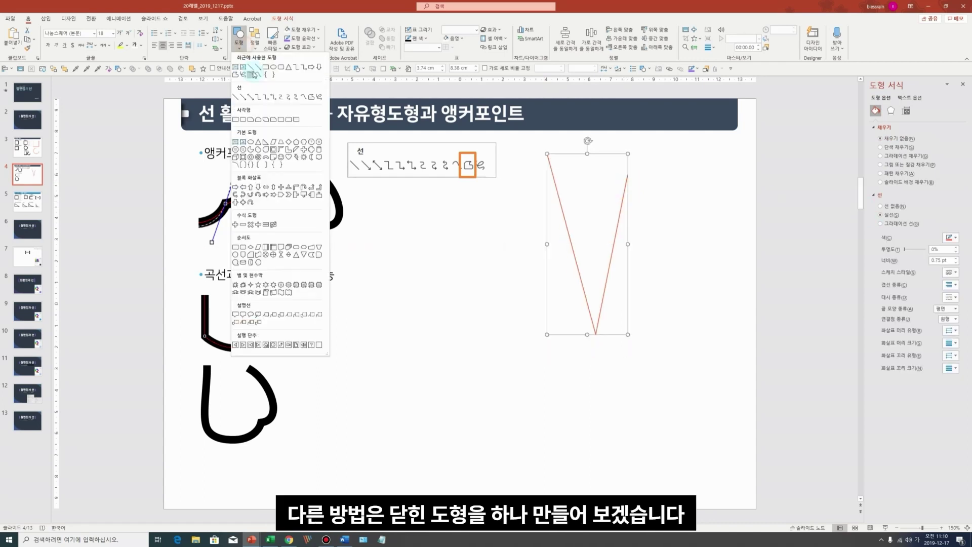
click(311, 98)
click(539, 364)
click(603, 478)
click(617, 363)
click(539, 364)
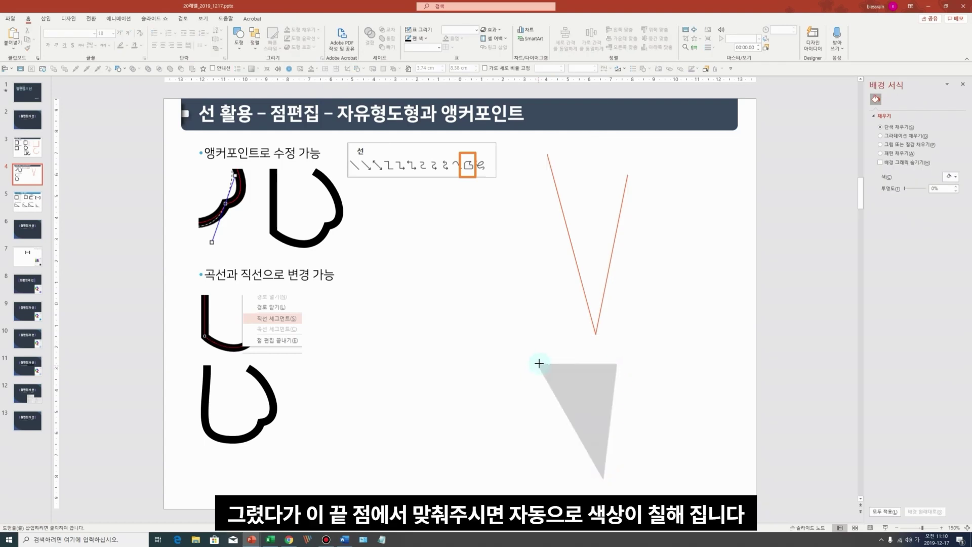
In Edit Points, bend the grey triangle's right edge outward into a curve.
right_click(569, 387)
click(614, 269)
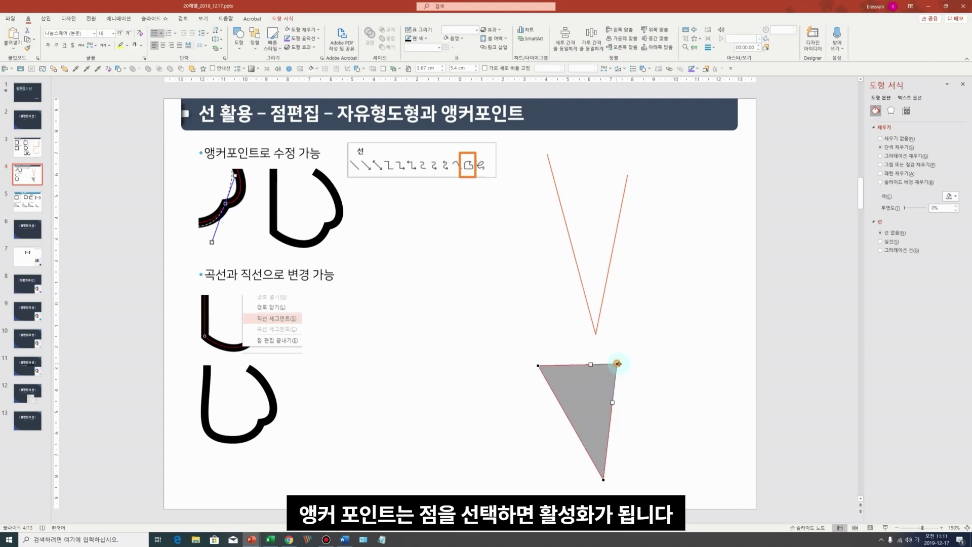
mouse_move(617, 363)
mouse_down()
mouse_move(628, 376)
mouse_move(617, 360)
mouse_up()
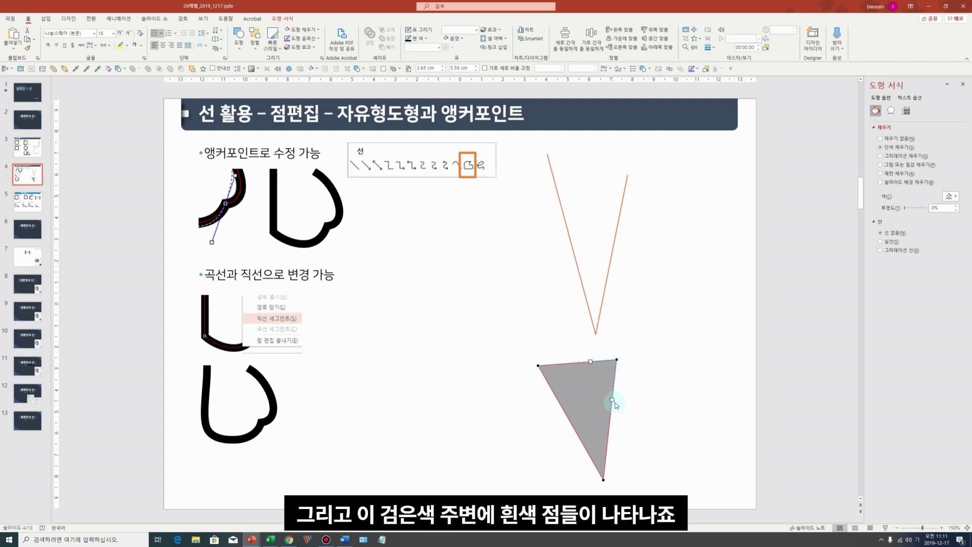
drag(614, 401, 626, 401)
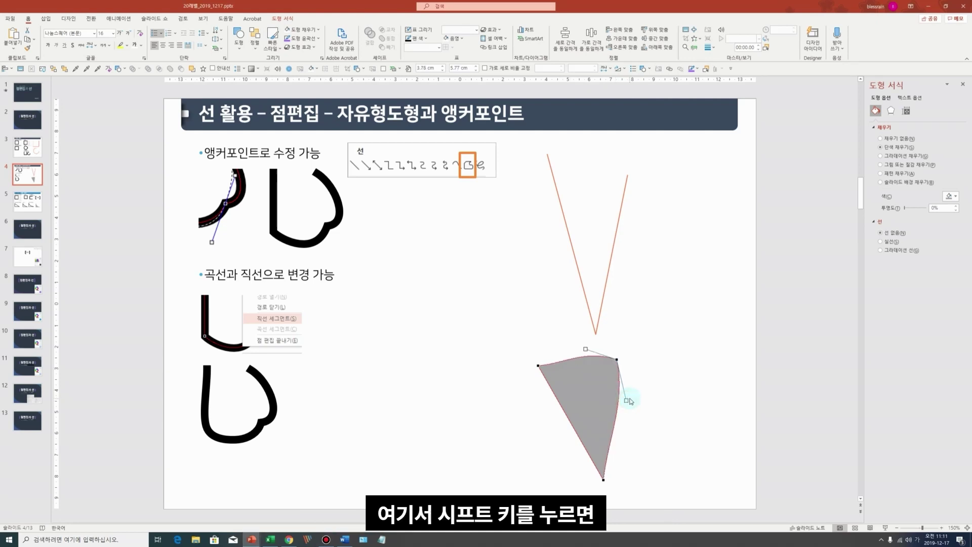
mouse_move(626, 400)
mouse_down()
mouse_move(637, 373)
mouse_move(638, 387)
mouse_up()
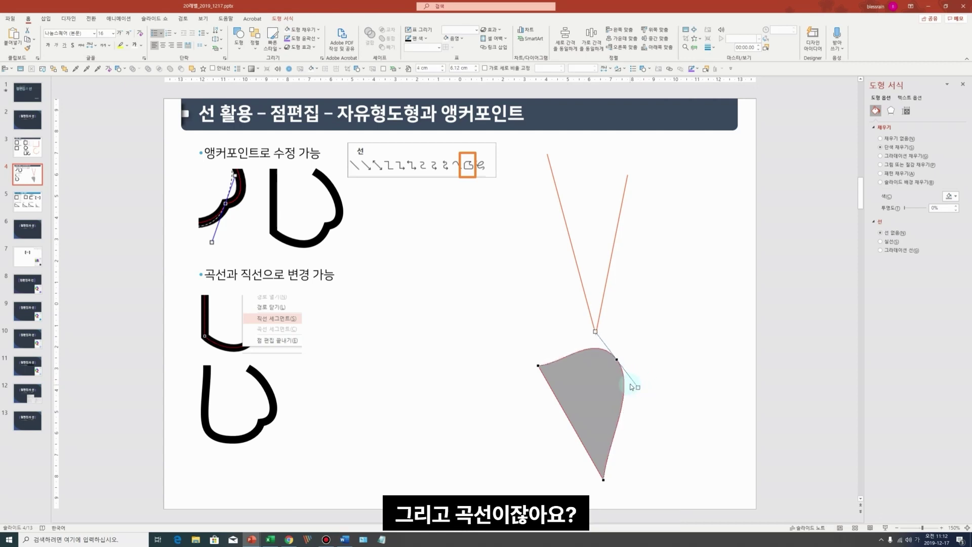
Set one segment to Straight Segment, then bend the triangle's top edge upward into a curve.
right_click(588, 350)
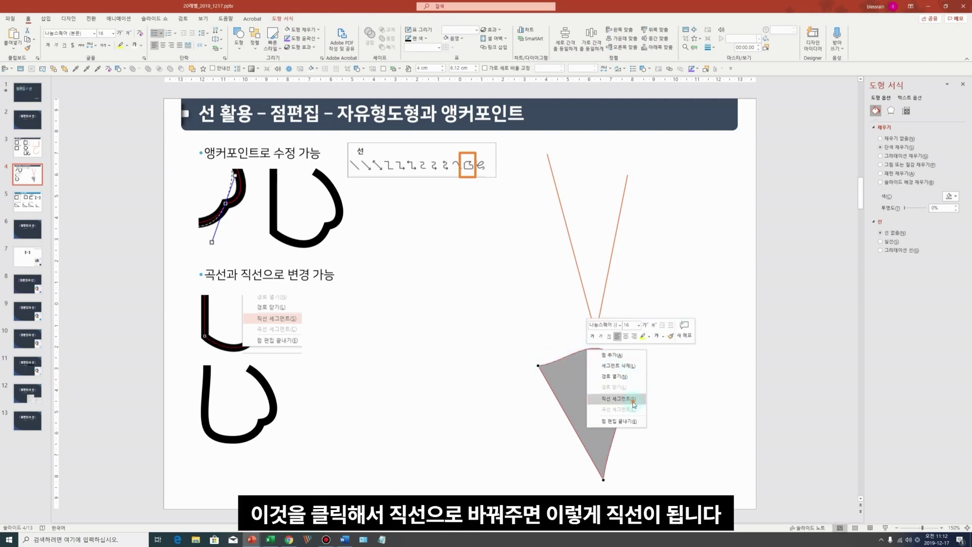
click(633, 403)
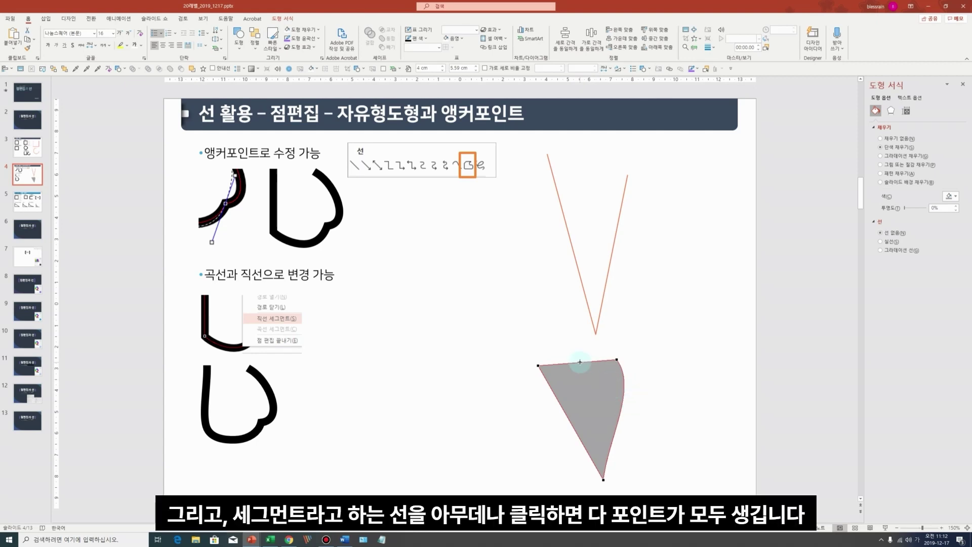
drag(580, 361, 578, 345)
mouse_move(564, 413)
mouse_down()
mouse_move(554, 422)
mouse_move(638, 414)
mouse_up()
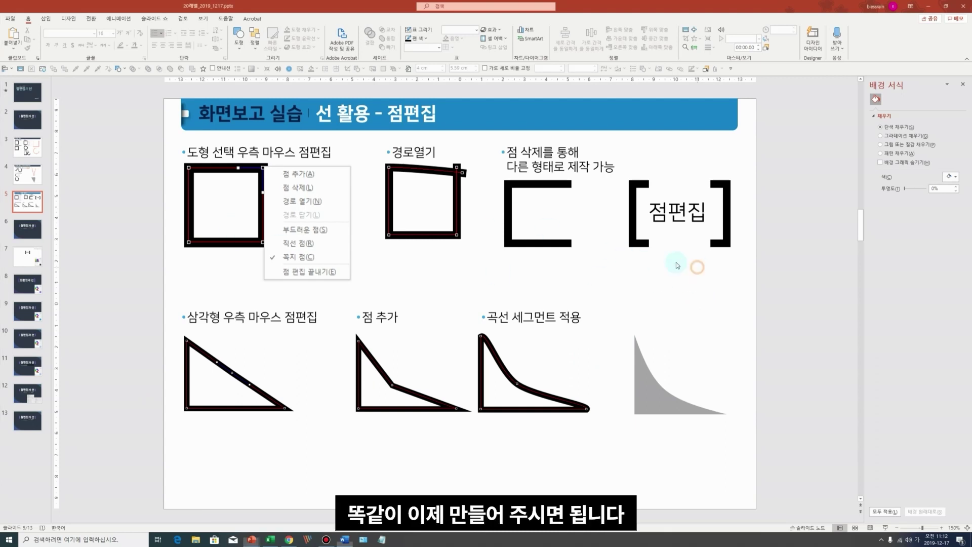
click(45, 19)
click(161, 34)
drag(655, 265, 731, 329)
right_click(705, 294)
key(Escape)
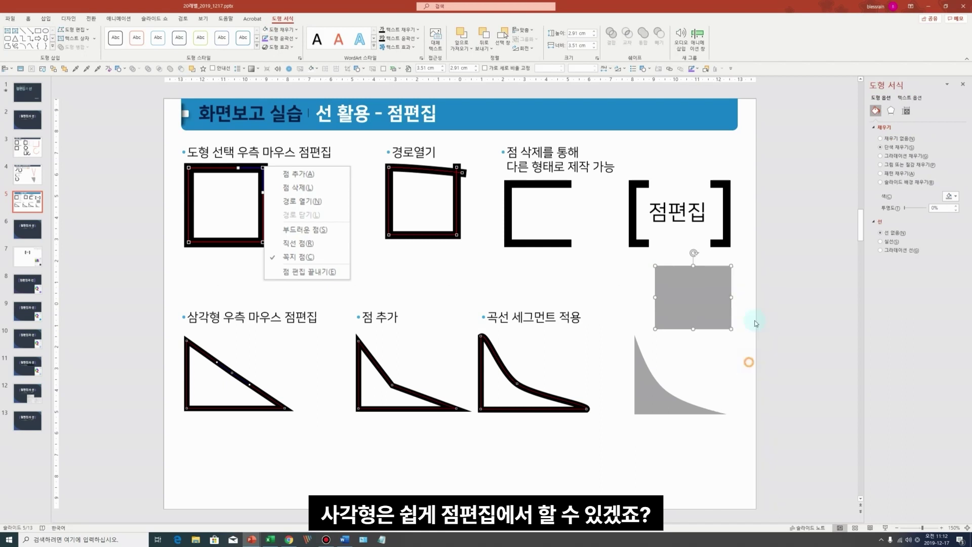
right_click(732, 267)
click(769, 290)
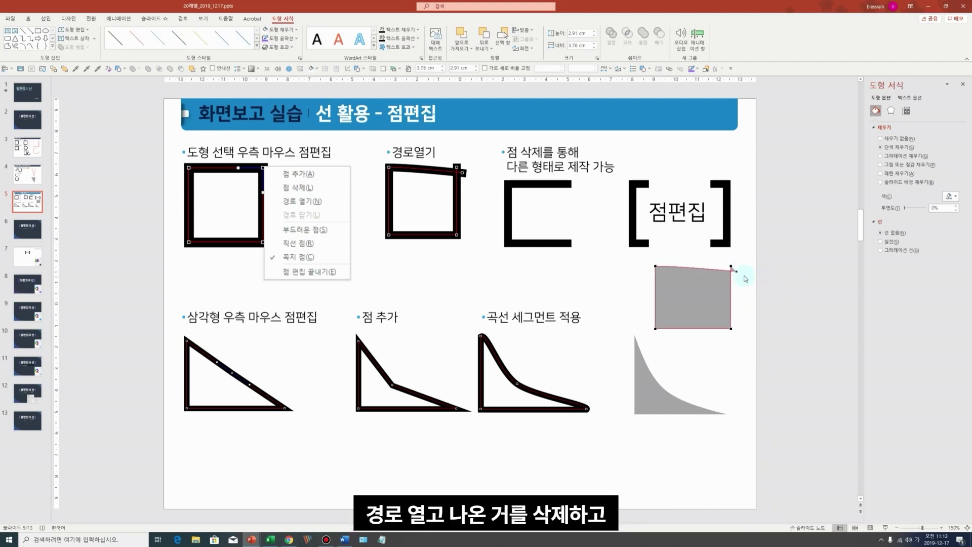
right_click(731, 267)
click(766, 288)
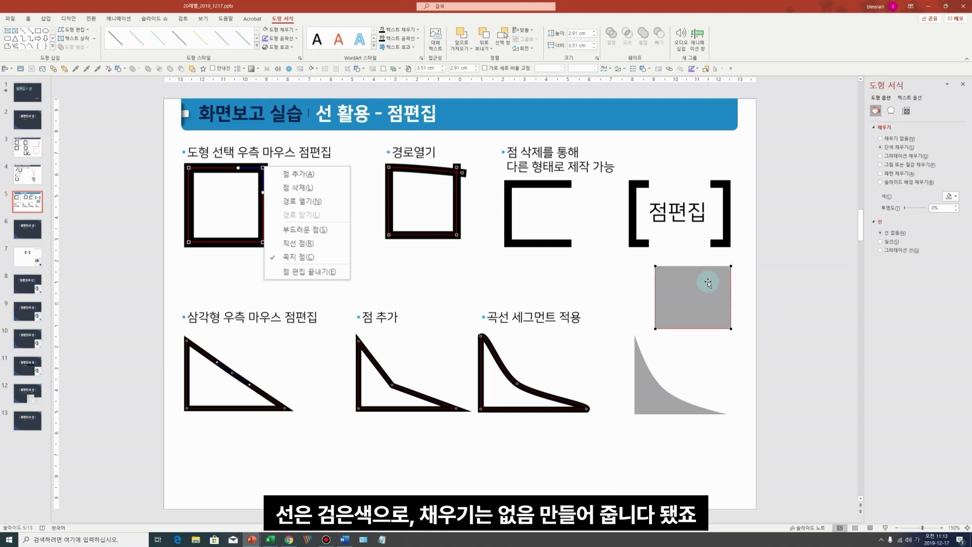
click(891, 241)
click(894, 138)
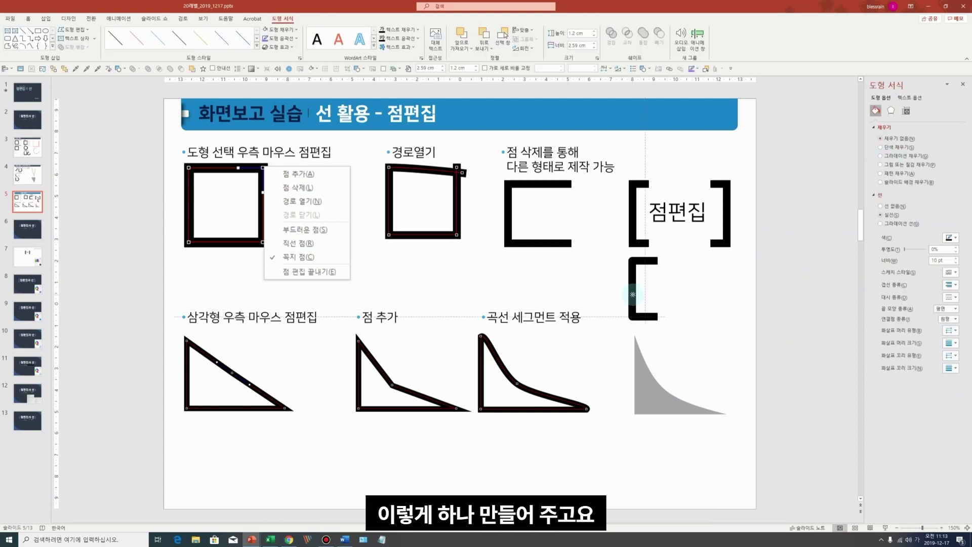
drag(632, 296, 698, 296)
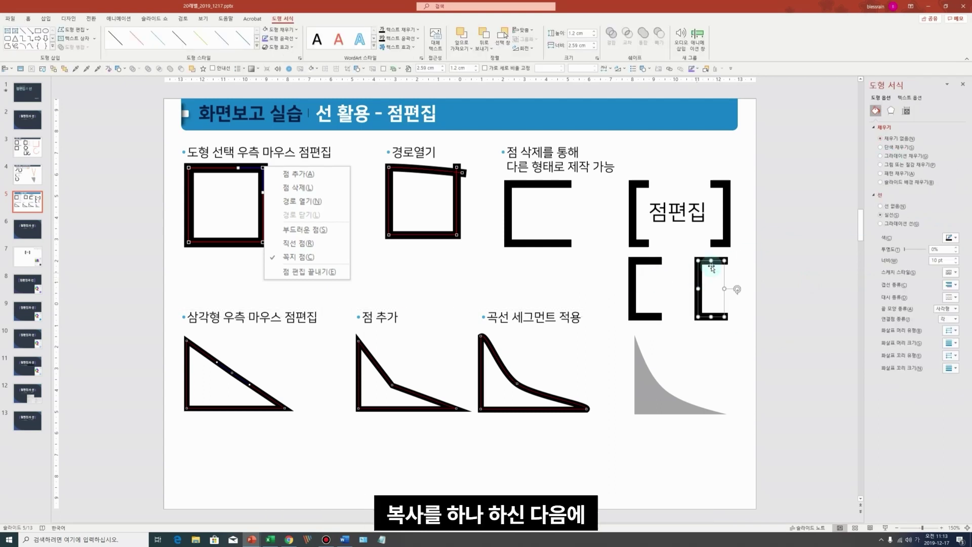
click(523, 48)
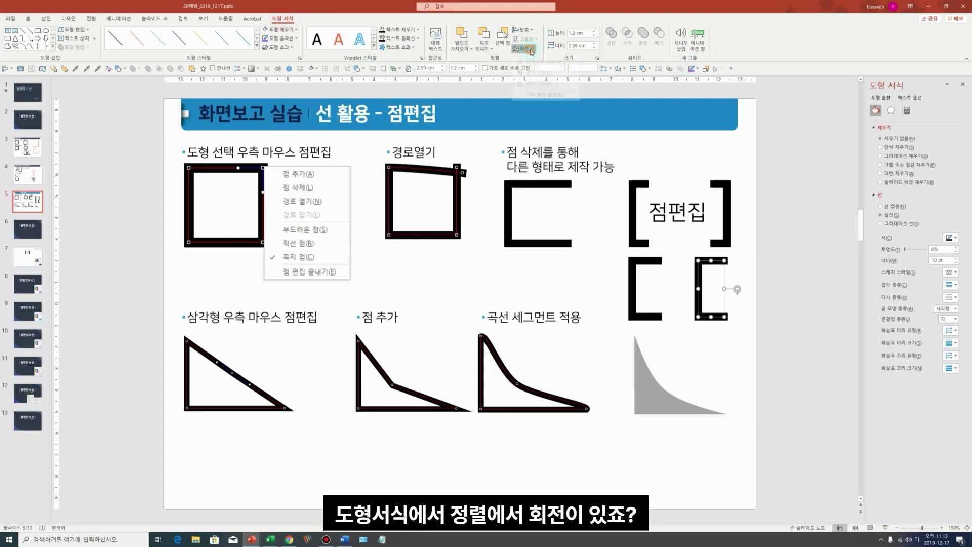
click(539, 91)
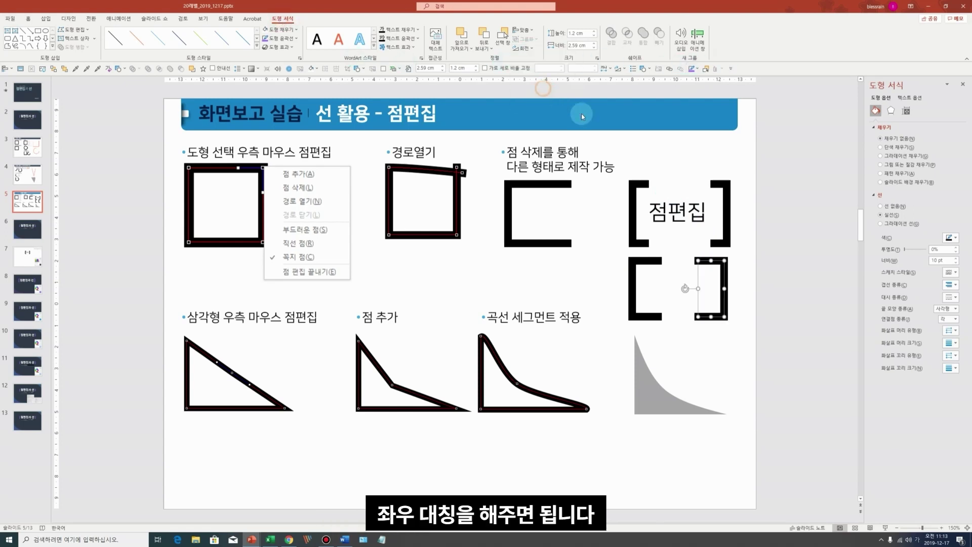
click(696, 225)
click(696, 225)
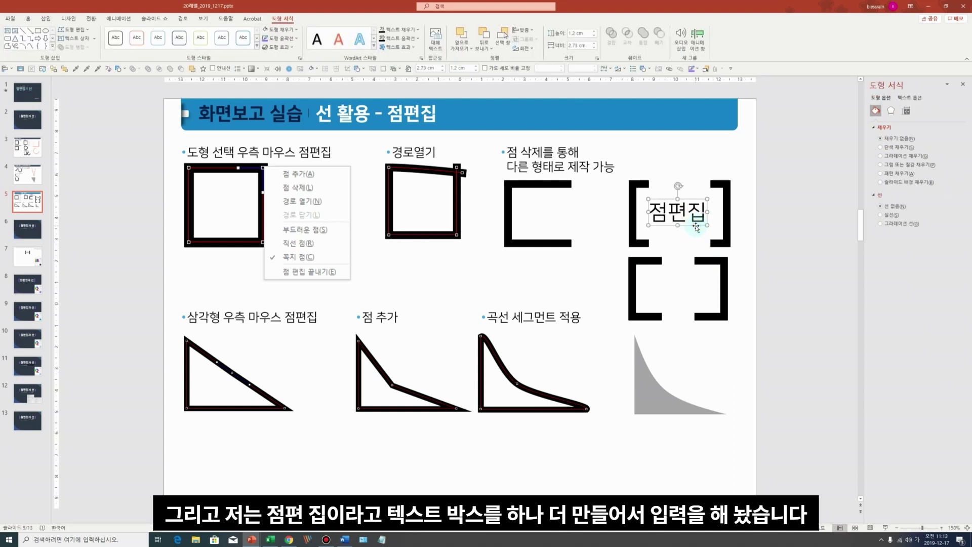
click(724, 284)
click(633, 273)
drag(658, 286, 646, 288)
drag(713, 287, 716, 287)
key(Delete)
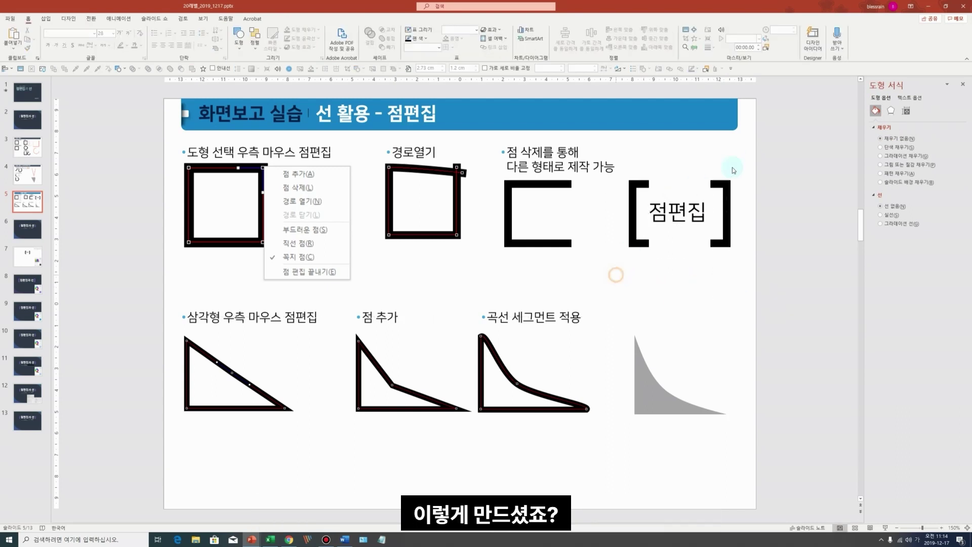
click(740, 262)
click(722, 366)
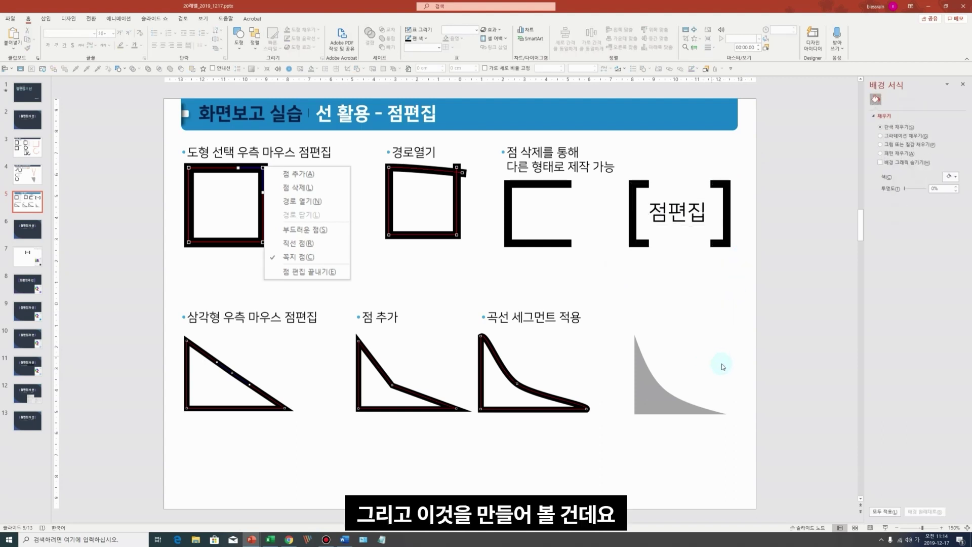
Draw an isosceles triangle below the grey curved shape and reshape it into a right triangle.
click(650, 399)
click(769, 358)
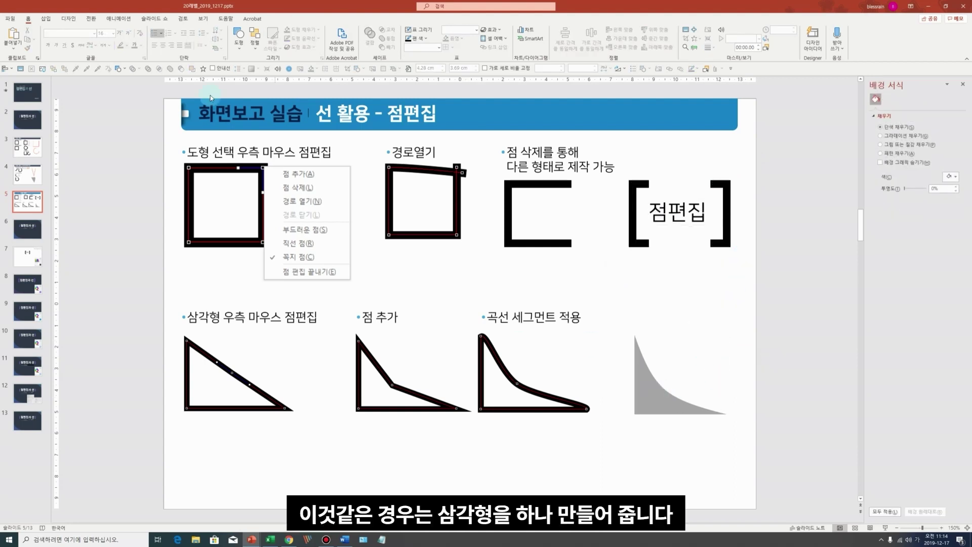
click(239, 36)
click(287, 66)
drag(638, 433, 737, 503)
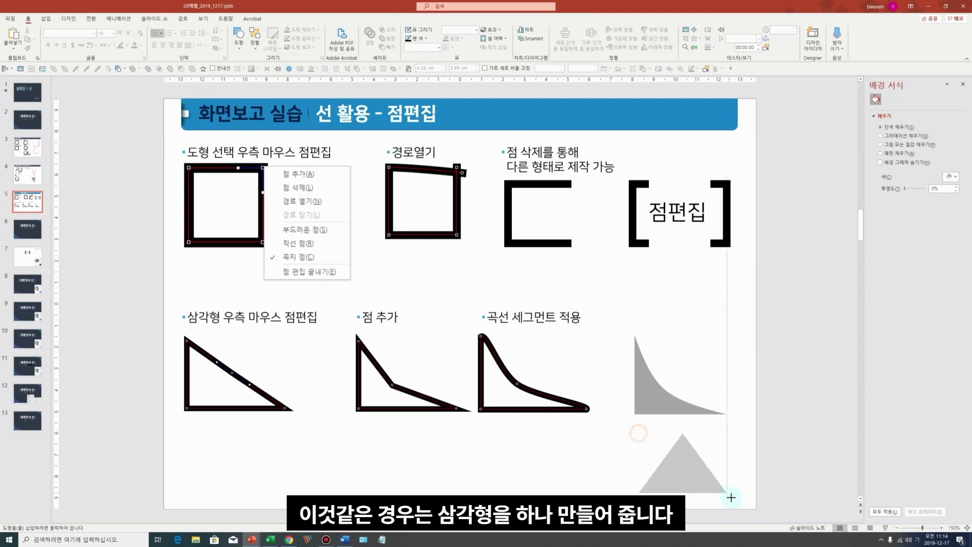
drag(688, 433, 639, 432)
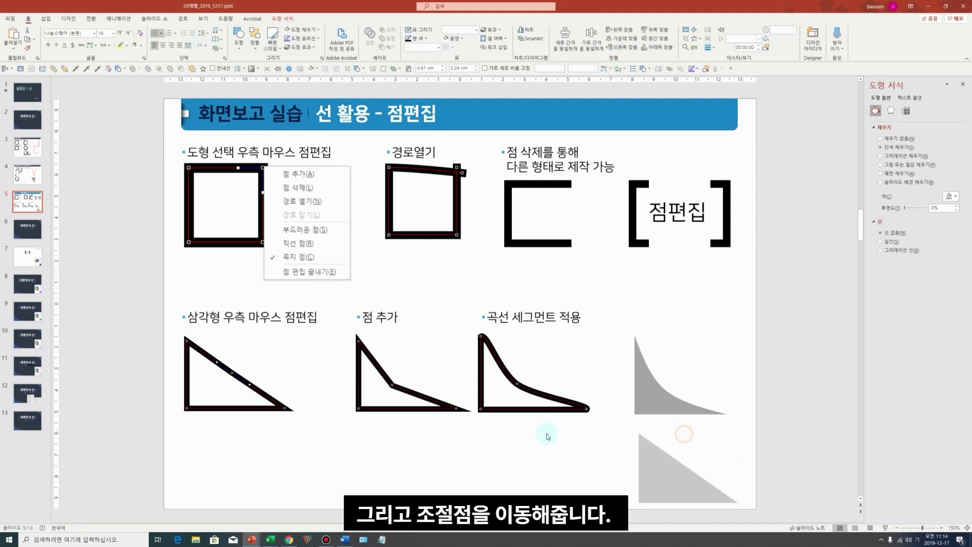
In Edit Points, bend the triangle's hypotenuse inward into a curve and refine its middle point.
right_click(695, 484)
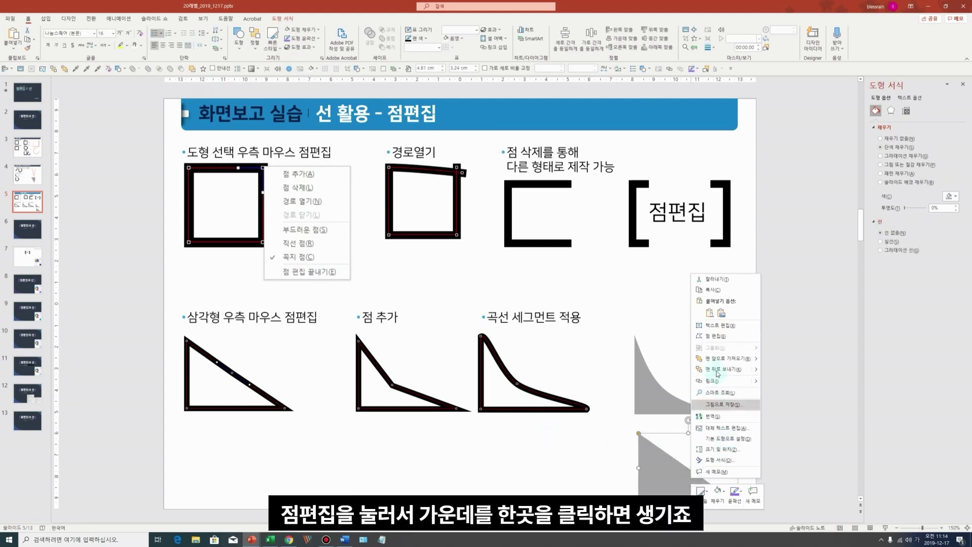
click(722, 338)
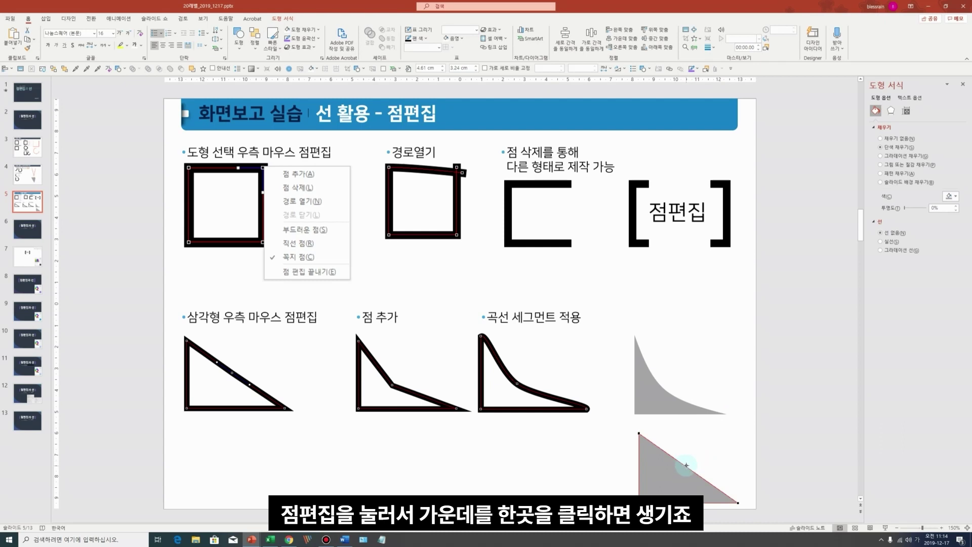
mouse_move(686, 465)
mouse_down()
mouse_move(662, 475)
mouse_move(648, 462)
mouse_up()
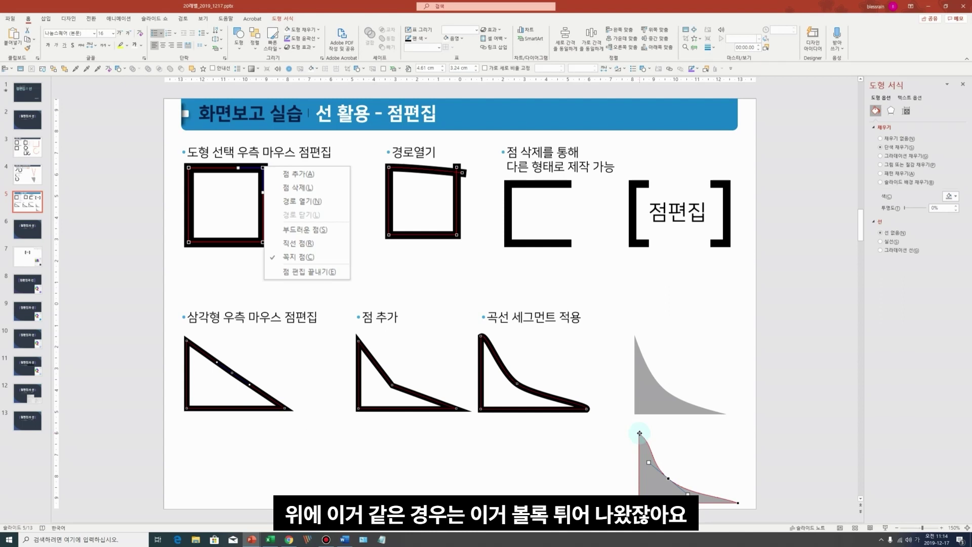
click(639, 434)
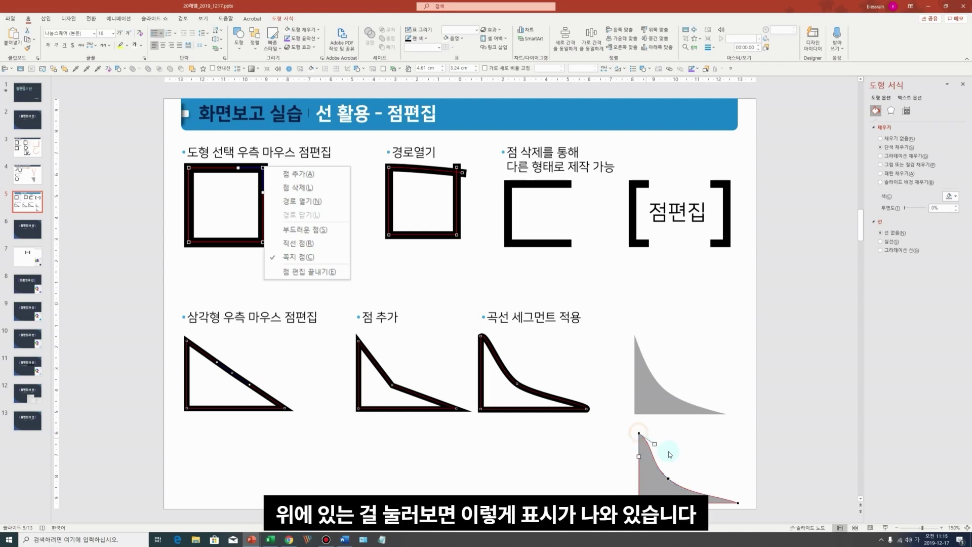
drag(655, 443, 655, 443)
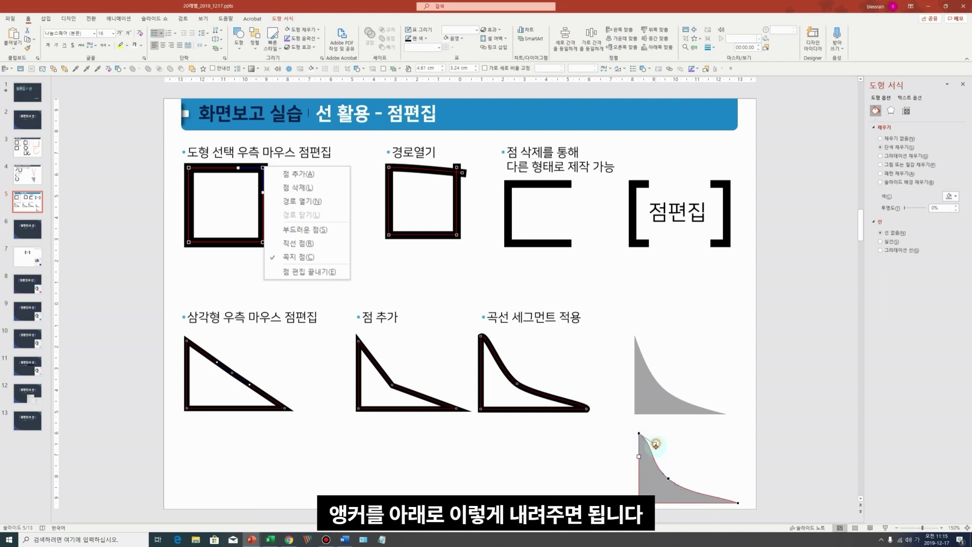
click(668, 478)
drag(667, 480, 667, 481)
click(659, 487)
Fine-tune the lower wedge's curve and handle, then scroll on to slide 6.
click(906, 110)
right_click(648, 481)
click(681, 352)
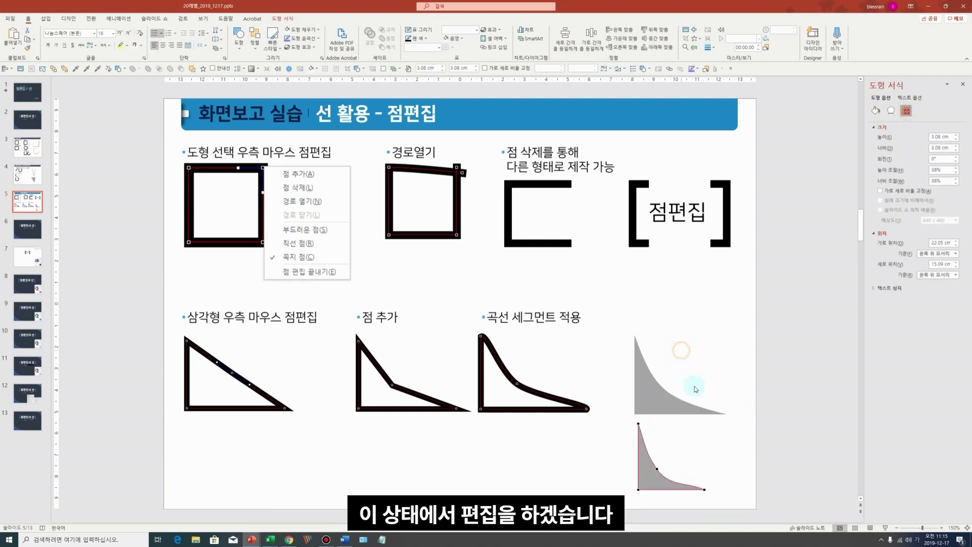
drag(655, 462, 656, 464)
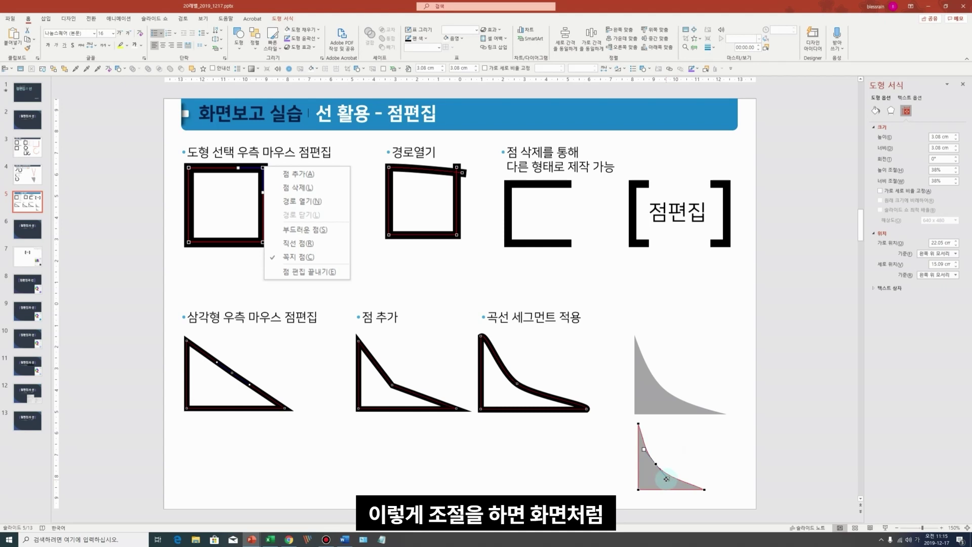
drag(665, 479, 664, 477)
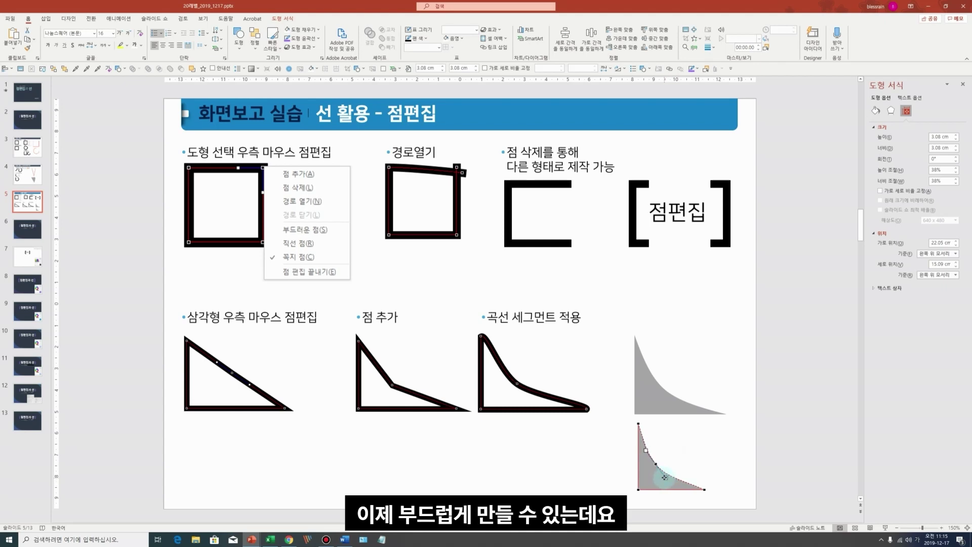
click(709, 484)
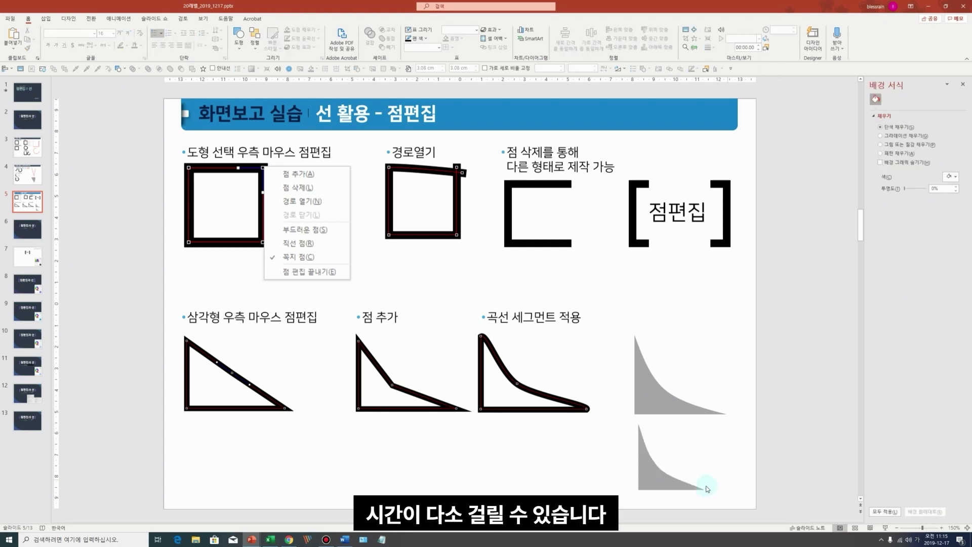
click(647, 400)
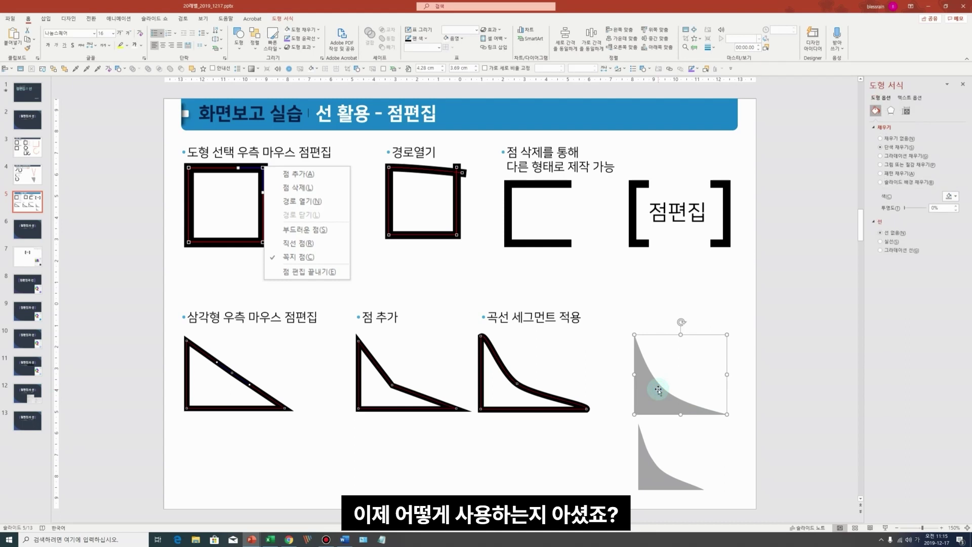
scroll(757, 402, down, 1)
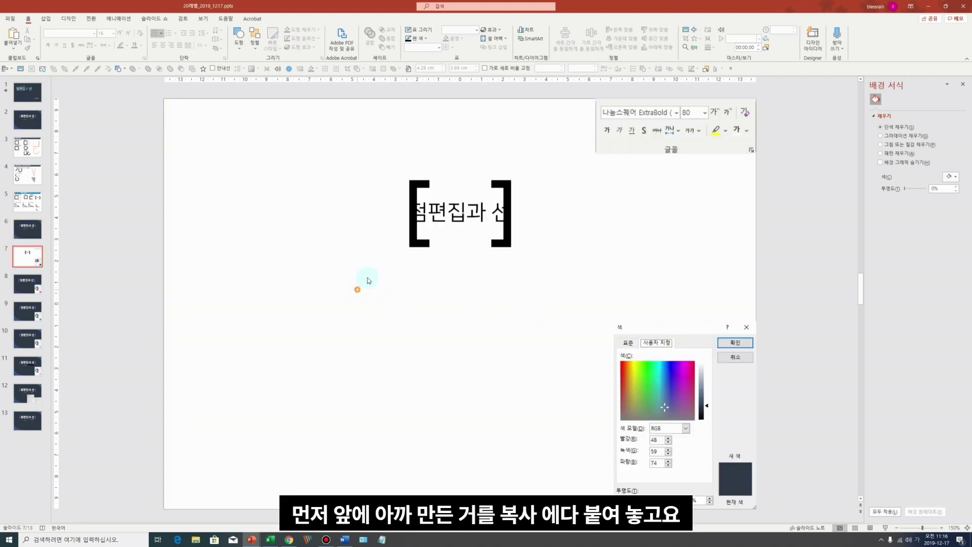
Make the '점편집과 선' title 80 pt in 나눔스퀘어 ExtraBold.
drag(357, 290, 597, 135)
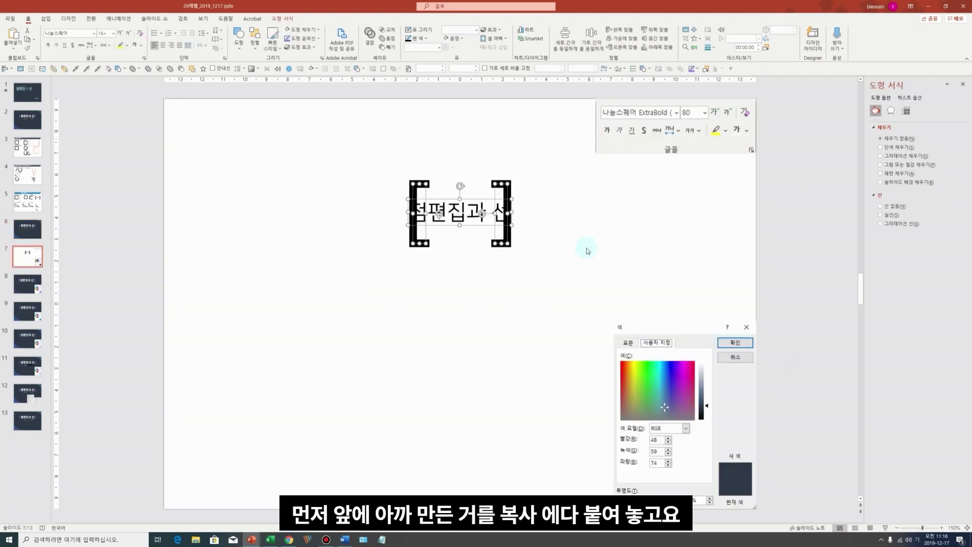
click(580, 250)
double_click(499, 213)
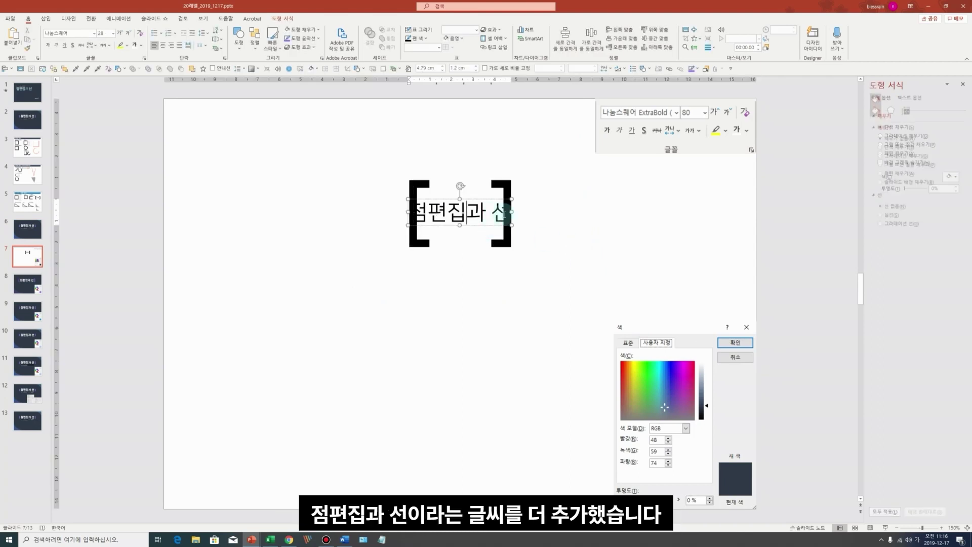
click(475, 292)
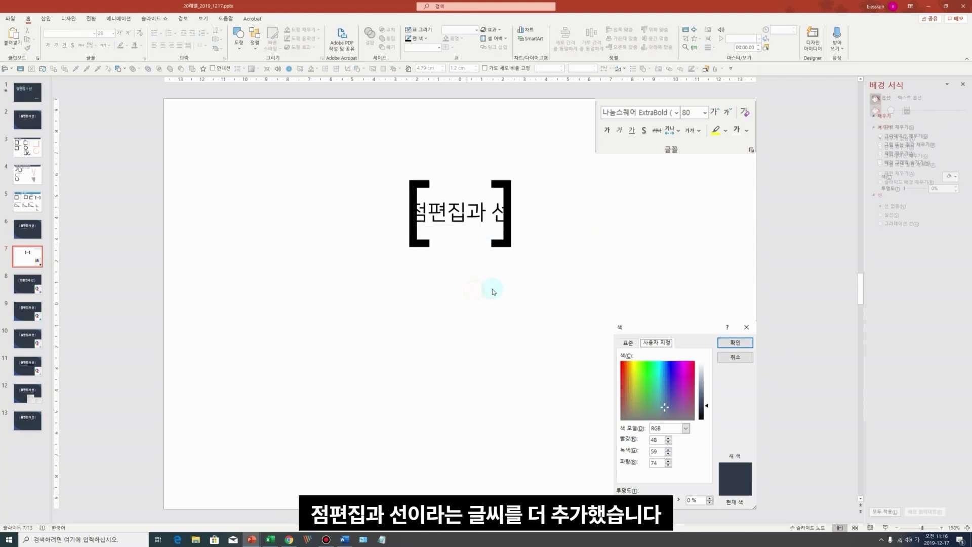
click(472, 212)
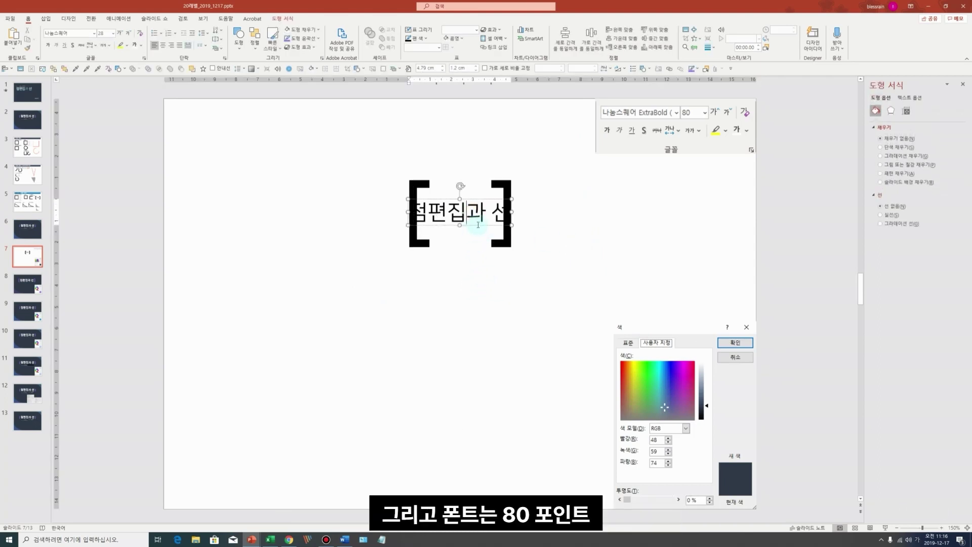
key(Return)
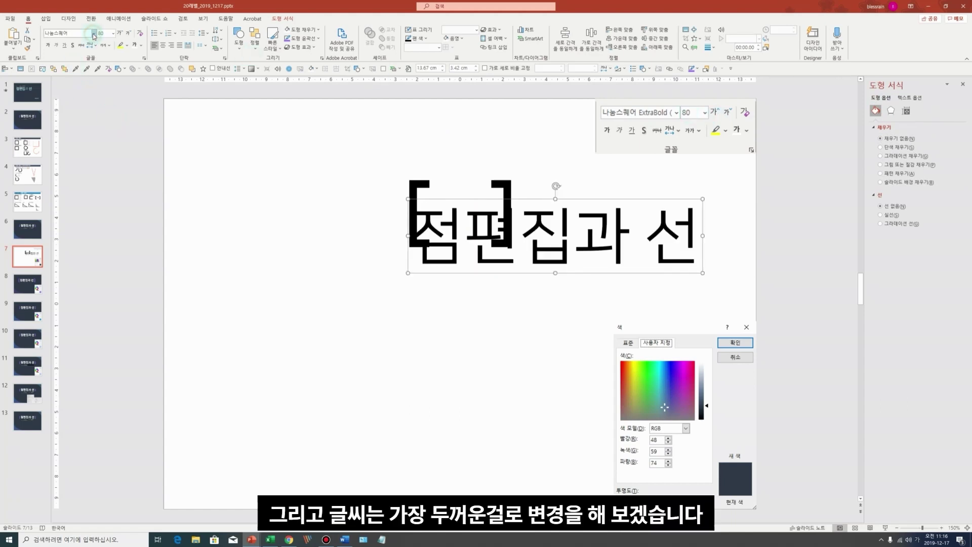
click(95, 33)
click(76, 78)
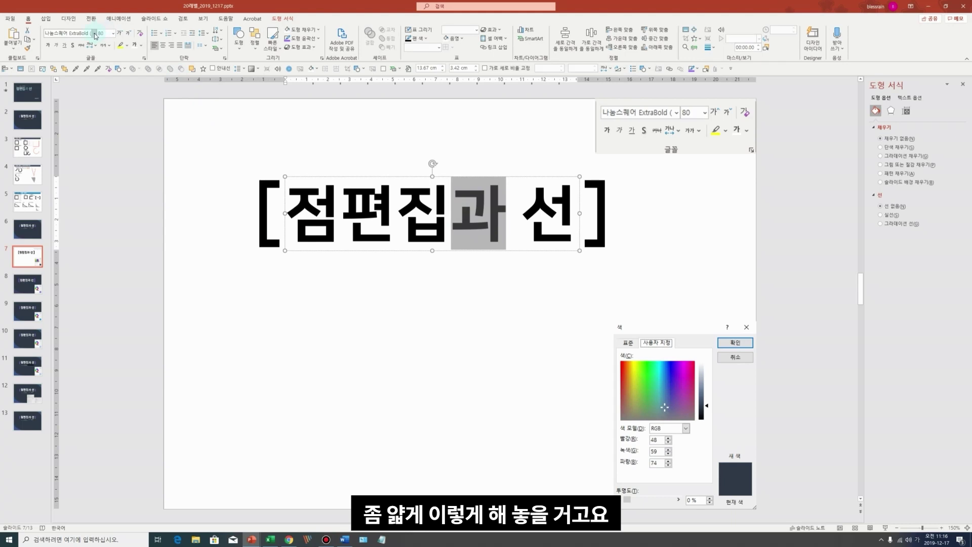
Align the brackets and title to the middle, then centre them on the slide using guides.
drag(206, 161, 608, 293)
click(656, 38)
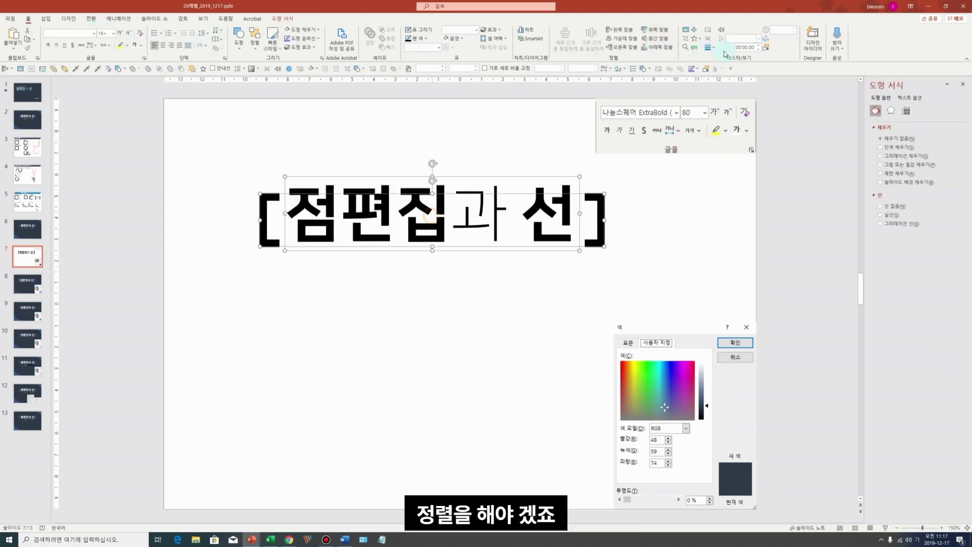
click(213, 68)
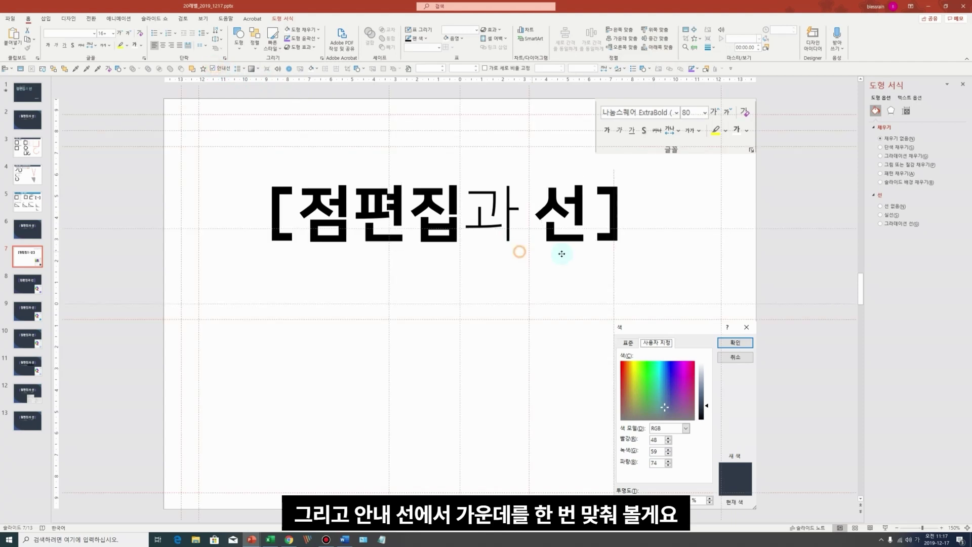
drag(517, 252, 550, 256)
click(617, 250)
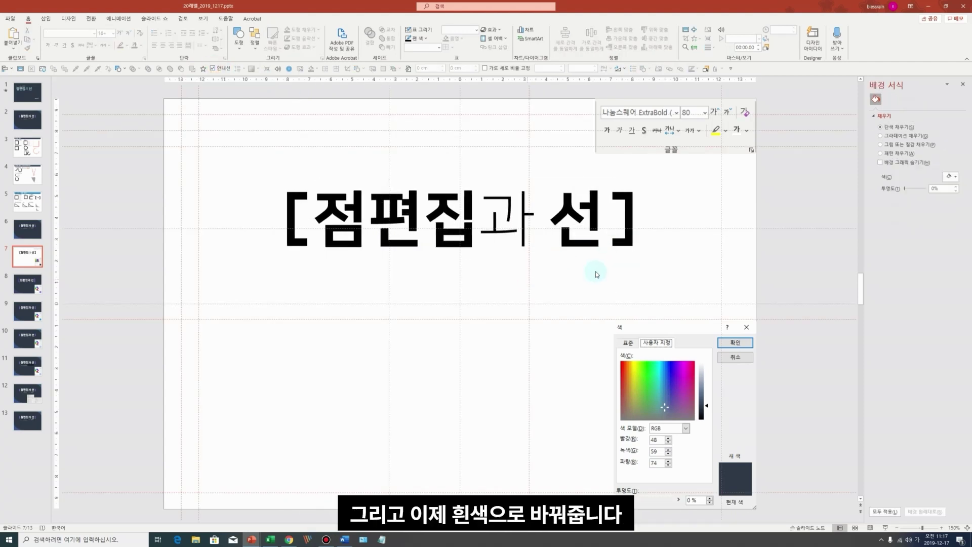
Make the title text white.
click(578, 255)
click(136, 49)
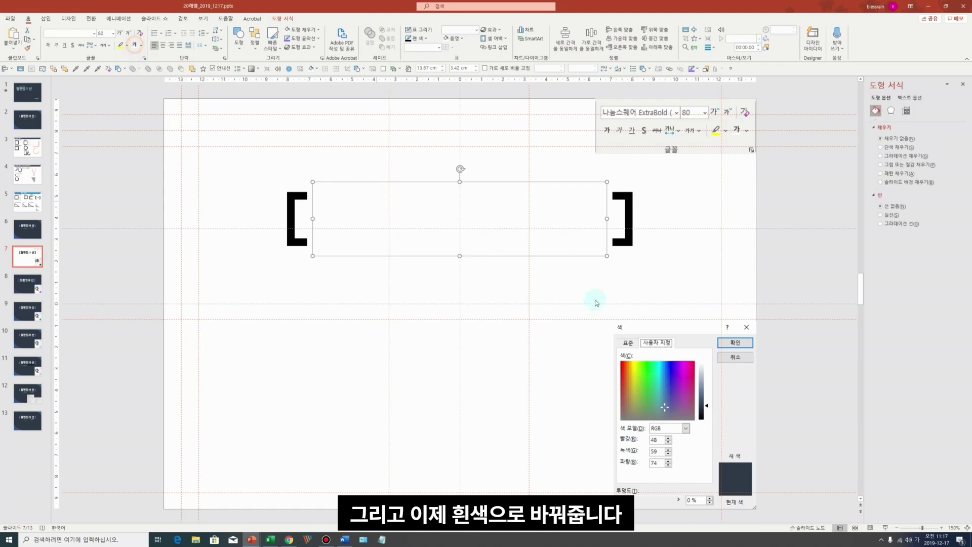
click(721, 411)
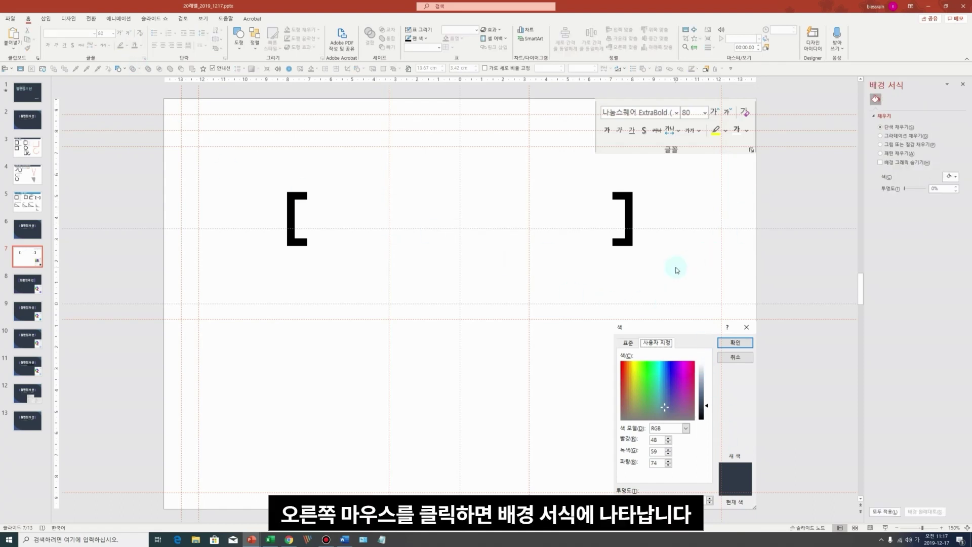
Set the slide background to a solid custom colour RGB 48, 59, 74.
right_click(713, 278)
click(760, 353)
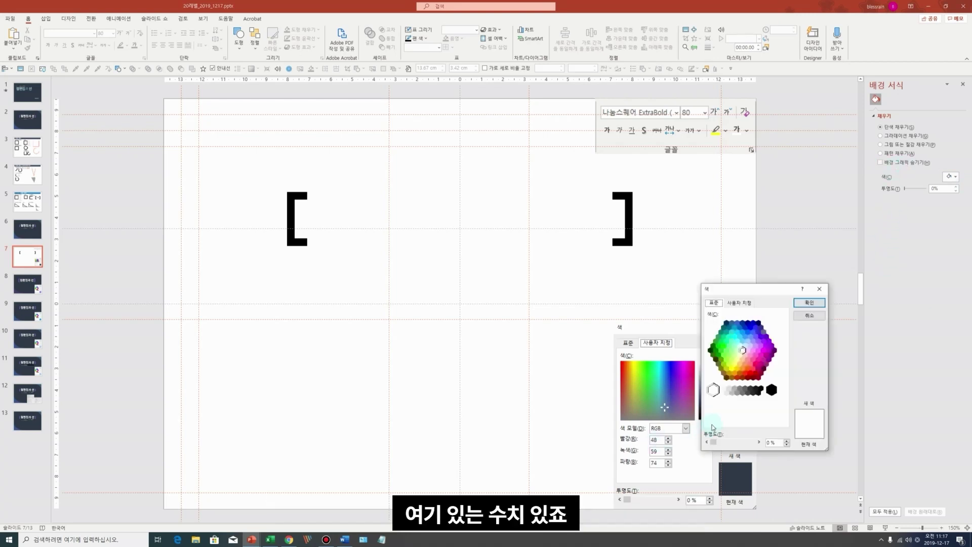
click(743, 303)
double_click(739, 389)
text(48)
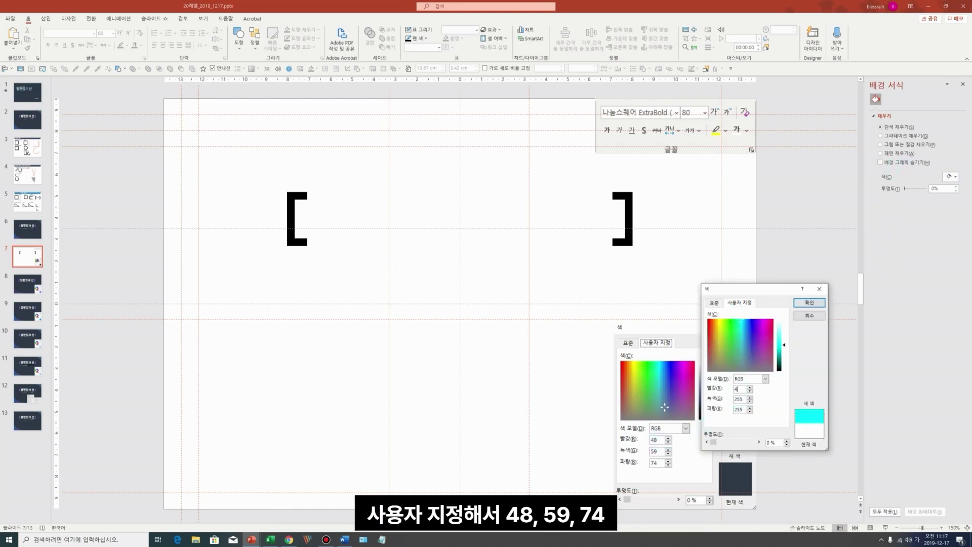
key(Tab)
text(59)
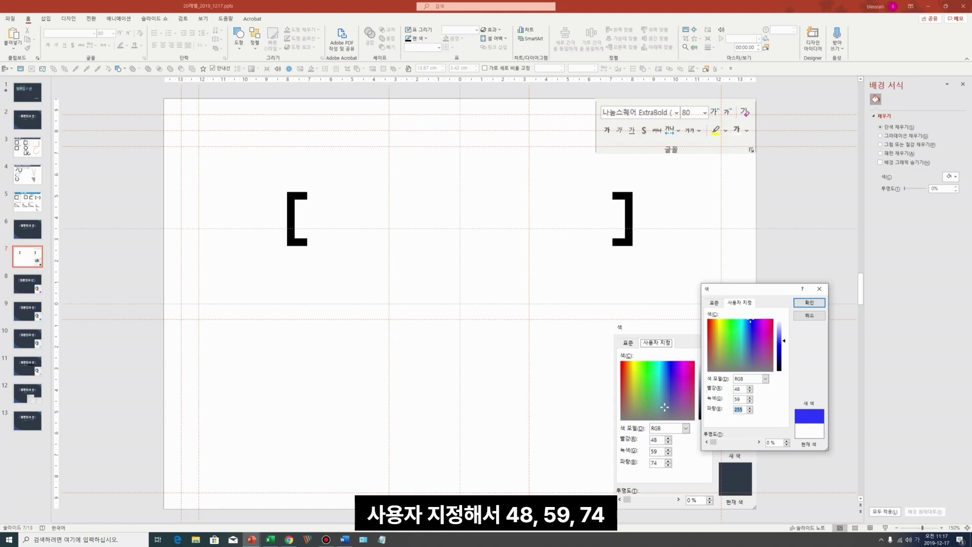
text(74)
key(Return)
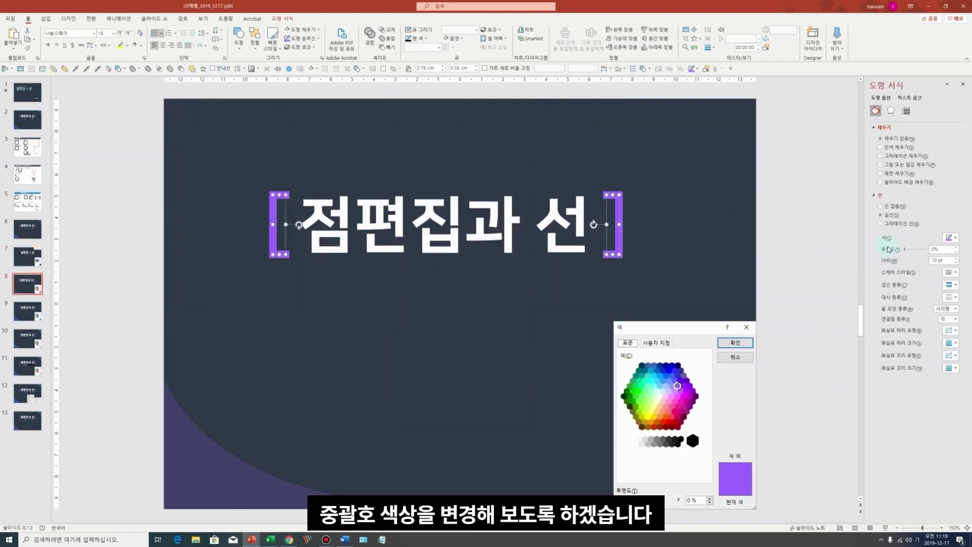
Give the brackets a purple outline colour.
click(955, 238)
click(947, 330)
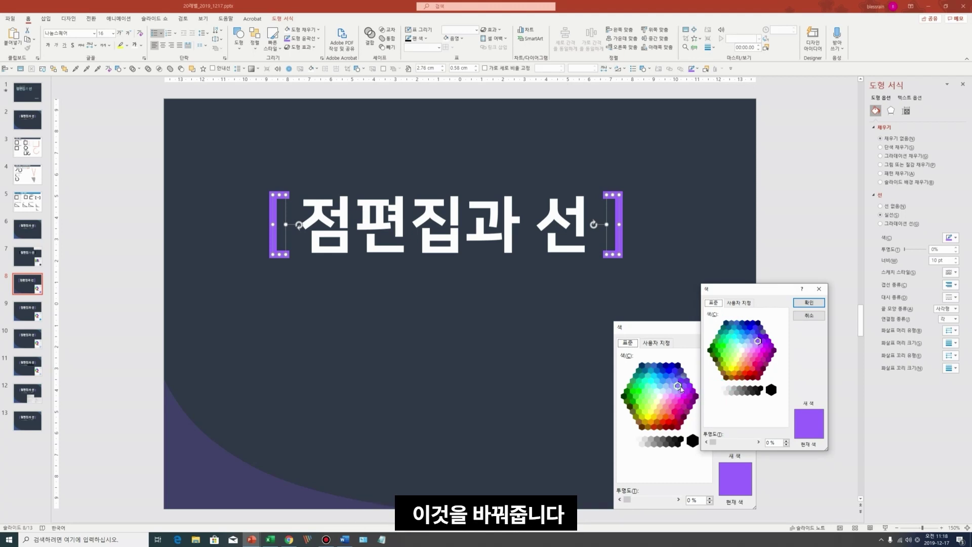
click(809, 303)
click(478, 442)
click(232, 445)
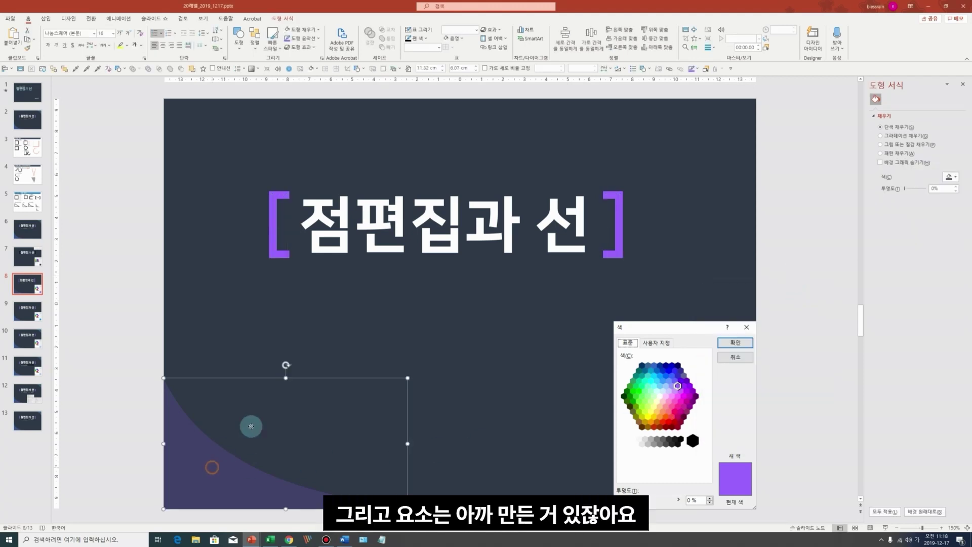
click(269, 332)
Copy the grey curve shape from the point-editing examples slide and paste it onto the title slide.
click(27, 202)
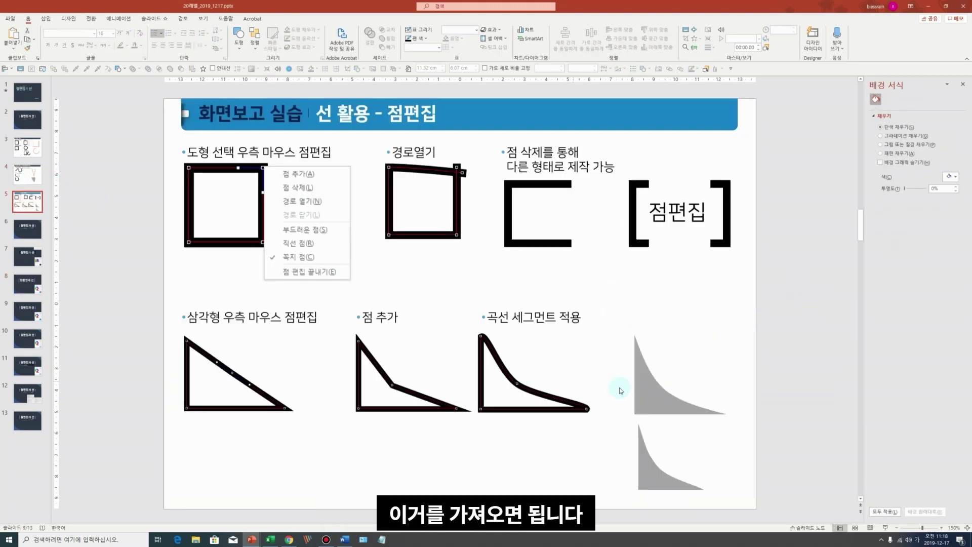
click(644, 390)
click(28, 283)
click(279, 331)
key(ctrl+v)
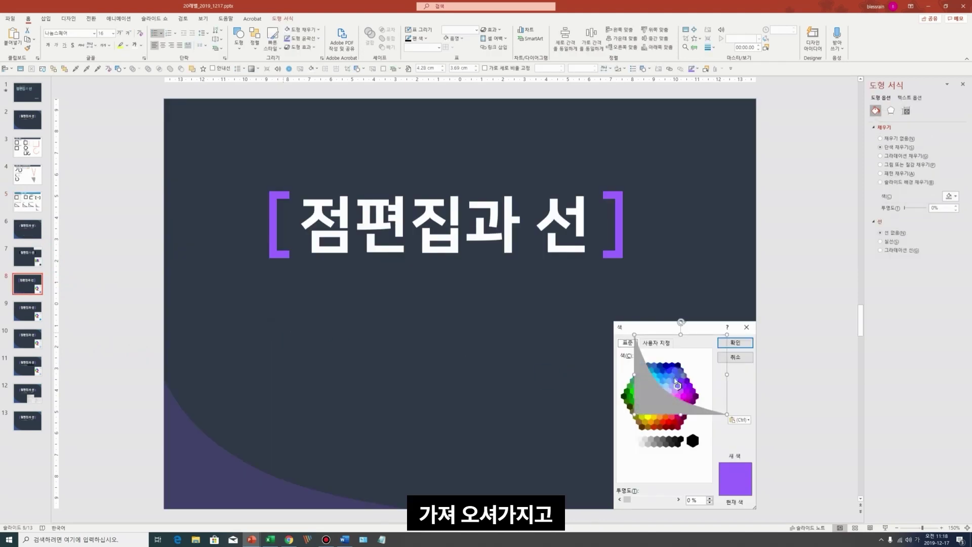
drag(684, 365, 468, 360)
Fill the pasted curve purple with 82% transparency.
click(950, 196)
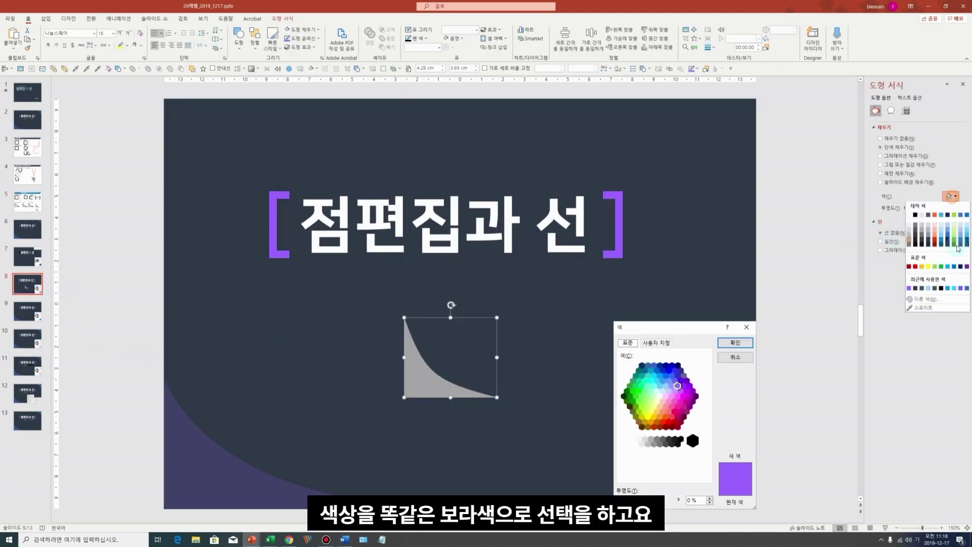
click(911, 282)
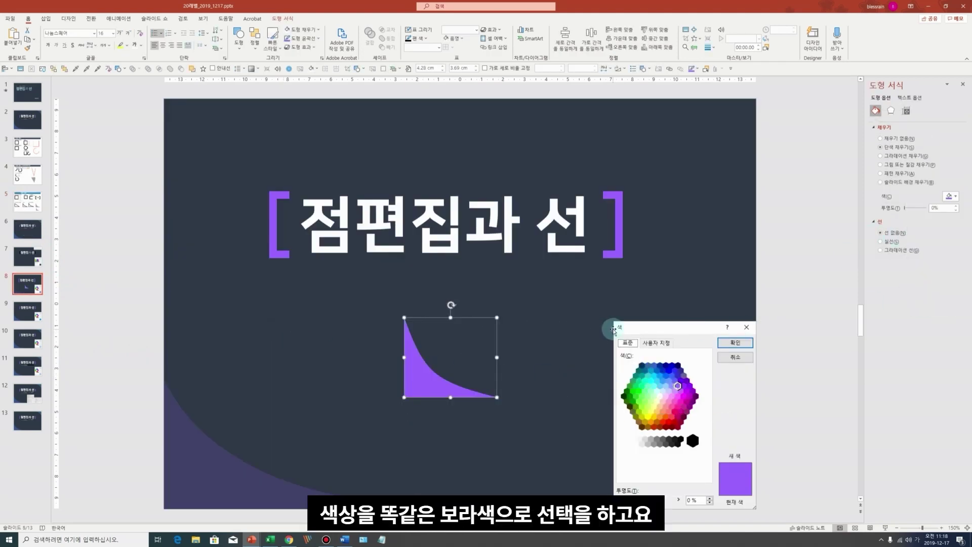
double_click(935, 207)
text(82)
key(Return)
Move the faded curve into the bottom-left corner and widen it to 11.66 cm.
drag(413, 380, 173, 492)
drag(248, 439, 329, 443)
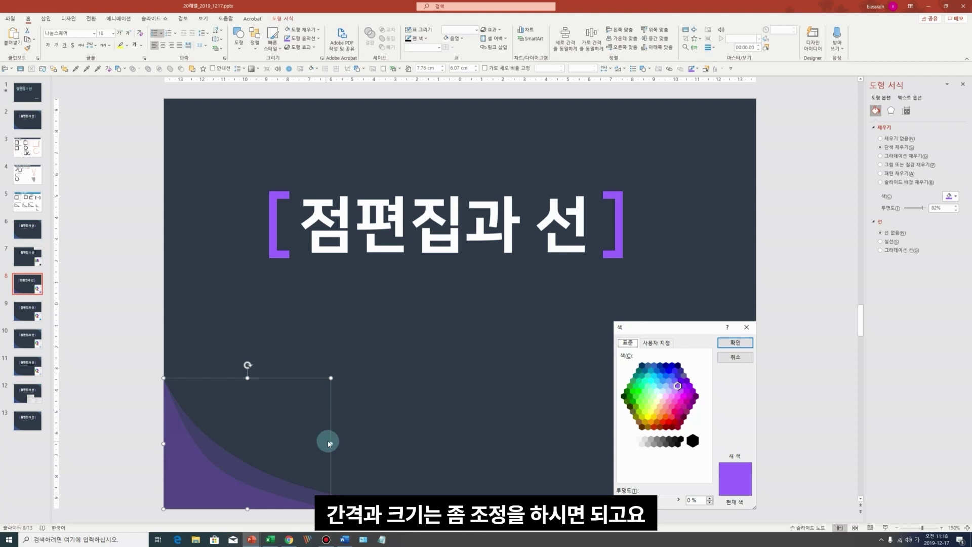
click(412, 446)
drag(415, 446, 415, 446)
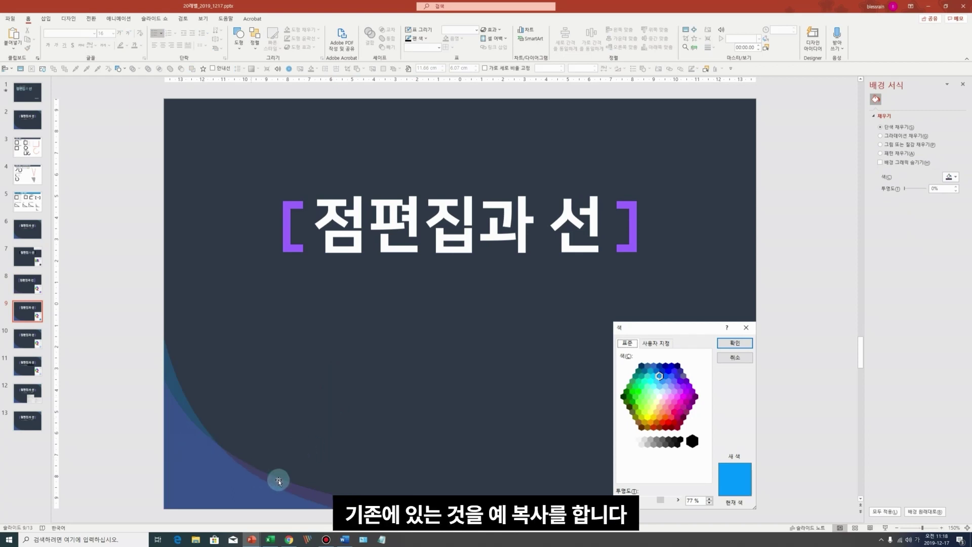
Duplicate the purple corner curve to the right and resize it to 8.24 cm tall, 8.41 cm wide.
click(291, 481)
click(207, 463)
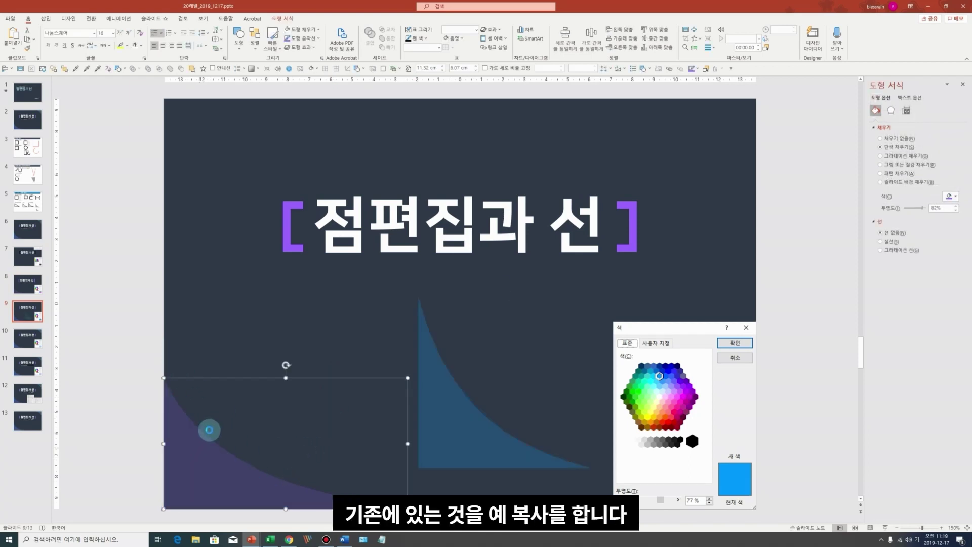
drag(201, 447, 242, 445)
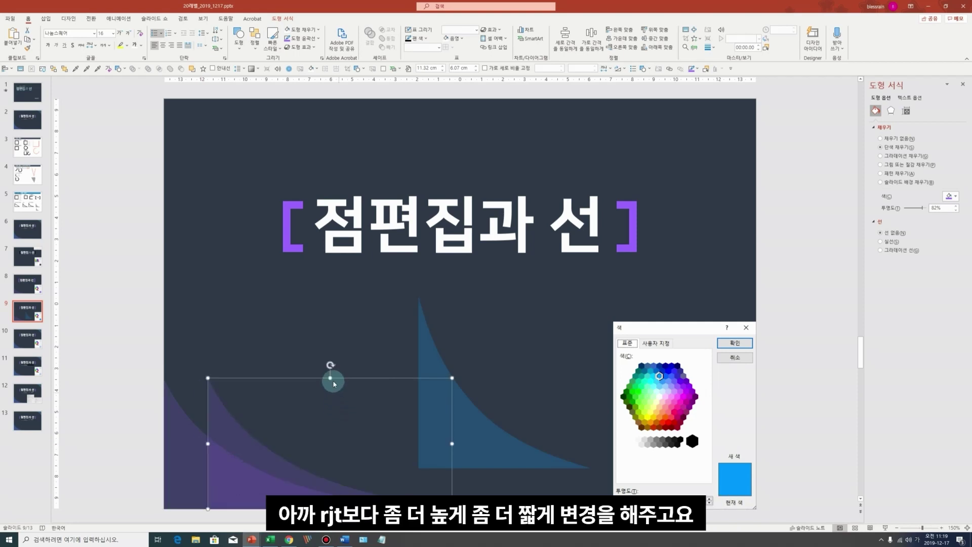
drag(330, 378, 330, 331)
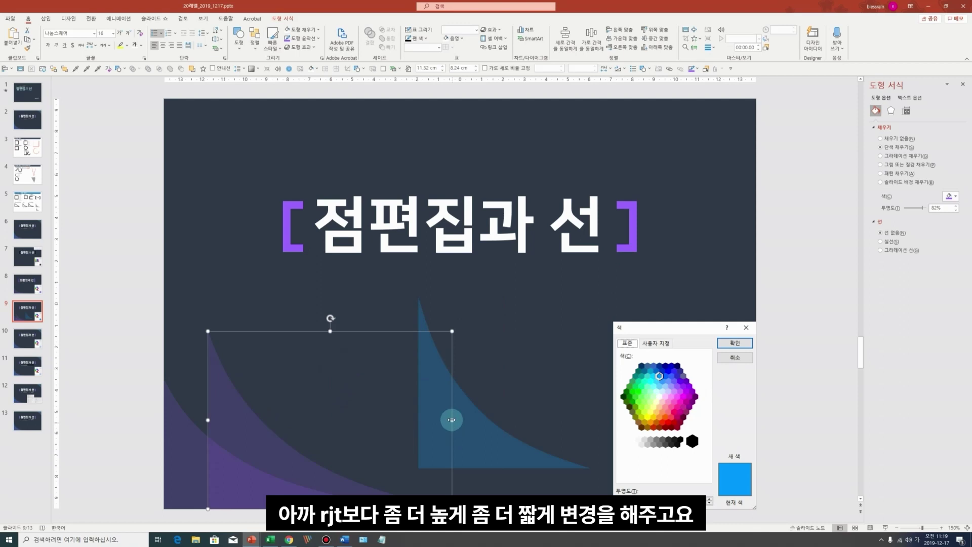
drag(451, 420, 389, 420)
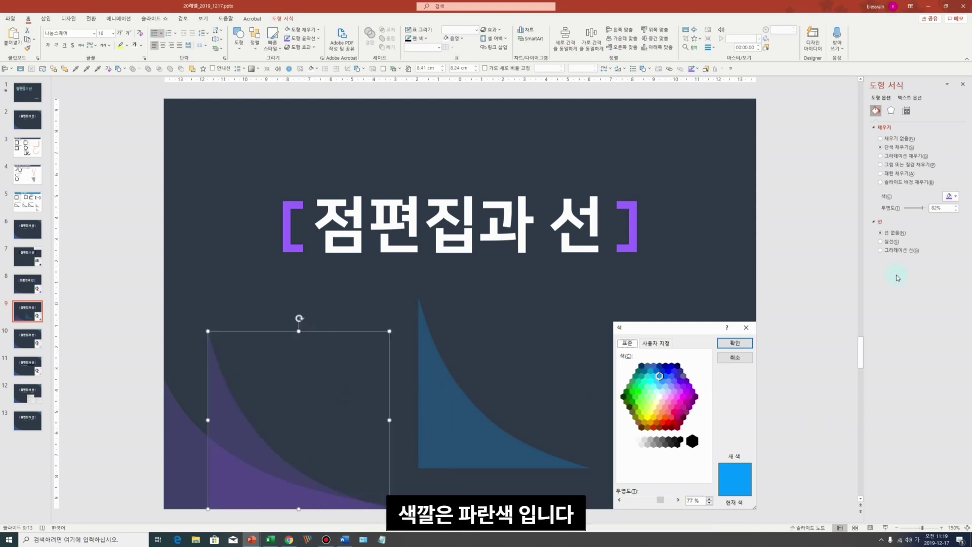
Recolour the new curve blue, then select all the lower-left corner curves on slide 10.
click(949, 196)
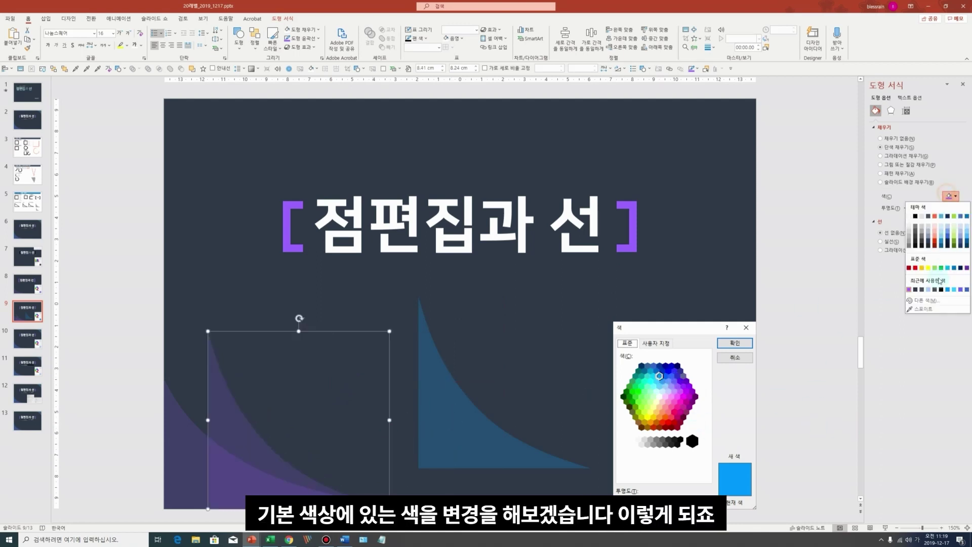
click(934, 304)
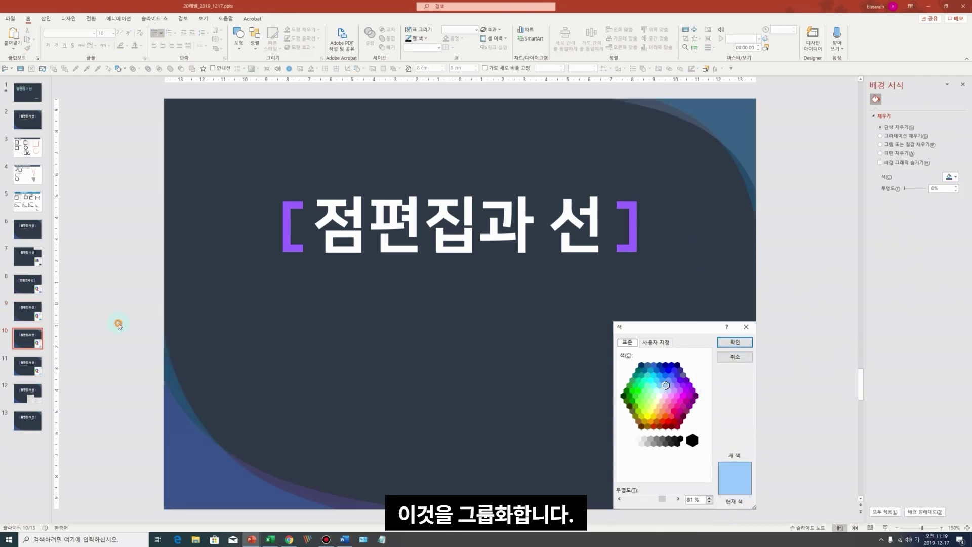
drag(102, 316, 541, 520)
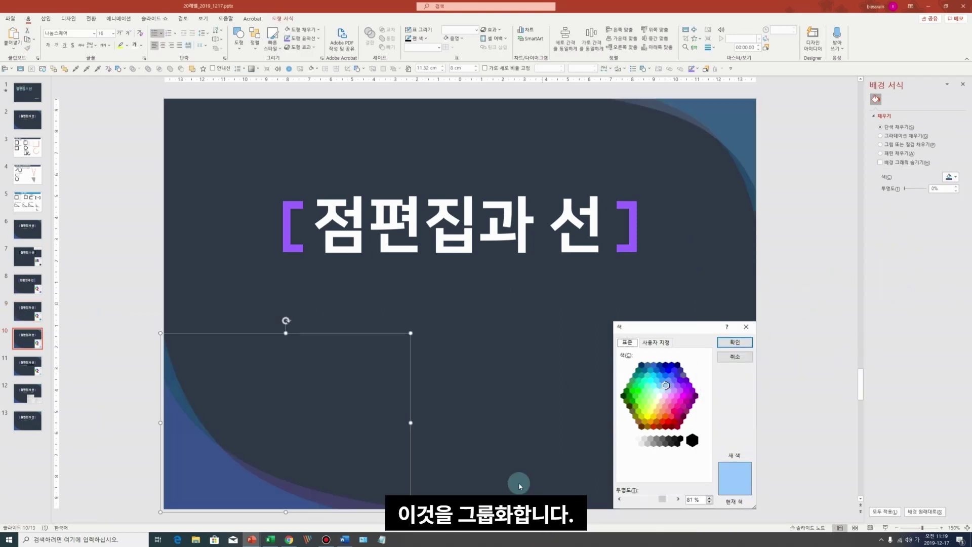
Group the lower-left curves and drag a duplicate of the group up toward the slide middle.
key(ctrl+g)
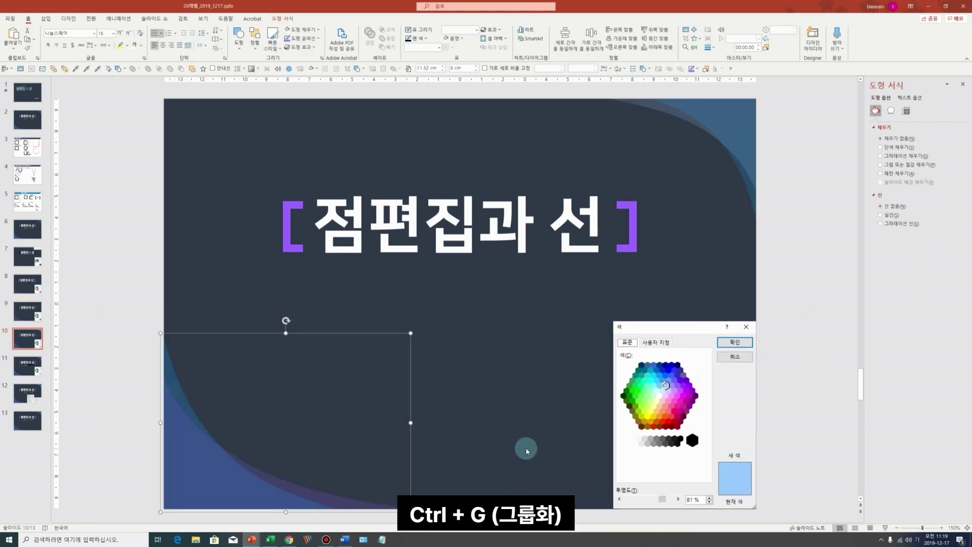
drag(228, 481, 496, 475)
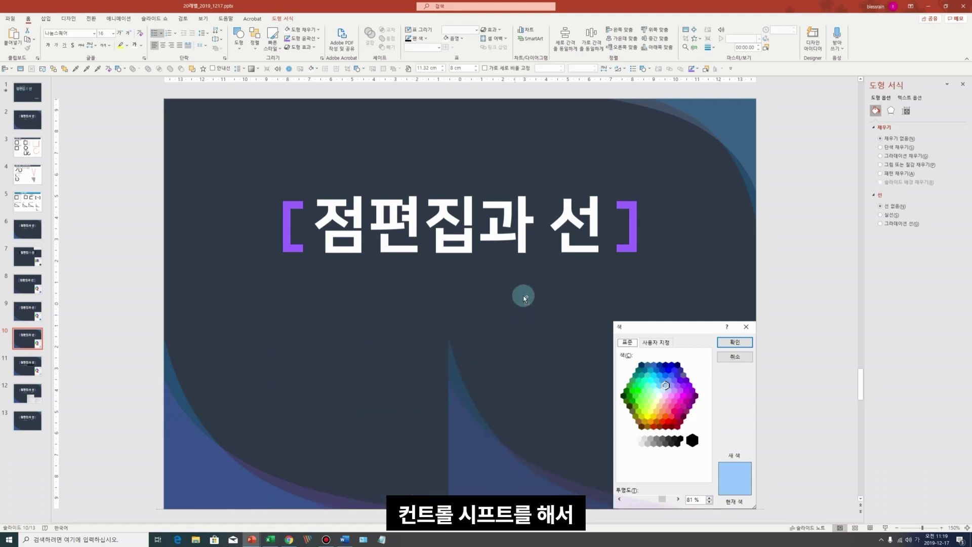
drag(497, 475, 480, 350)
Flip the curve copy vertically and horizontally, then move it into the top-right corner.
click(282, 18)
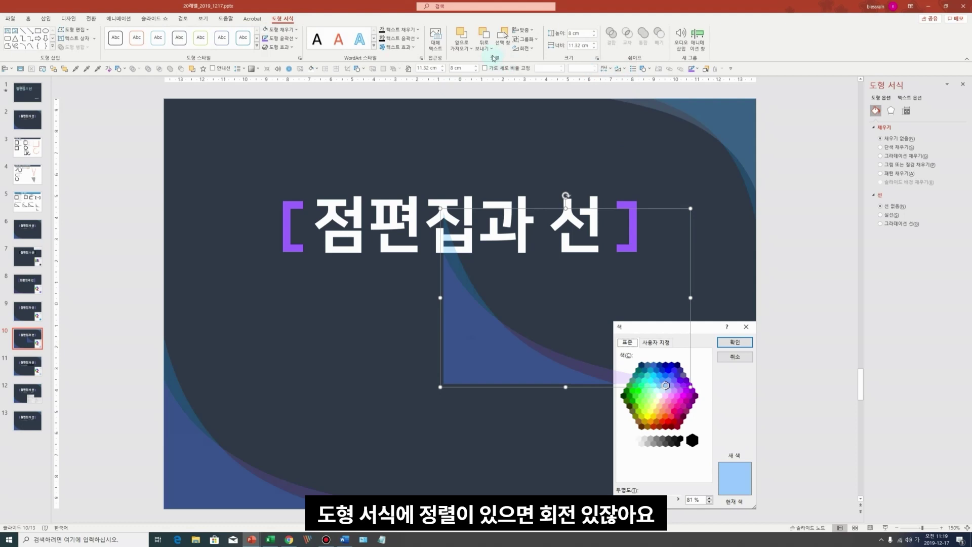
click(535, 52)
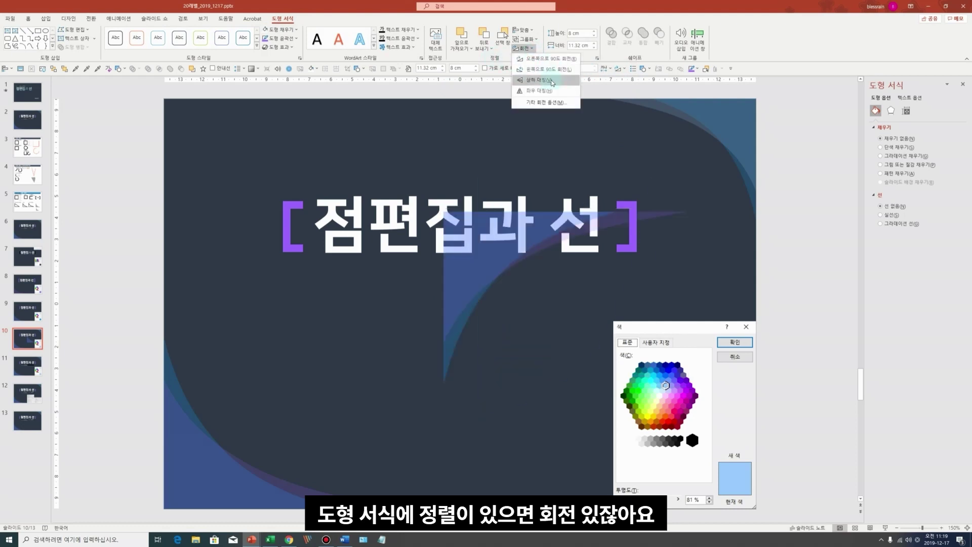
click(529, 90)
click(529, 48)
click(529, 101)
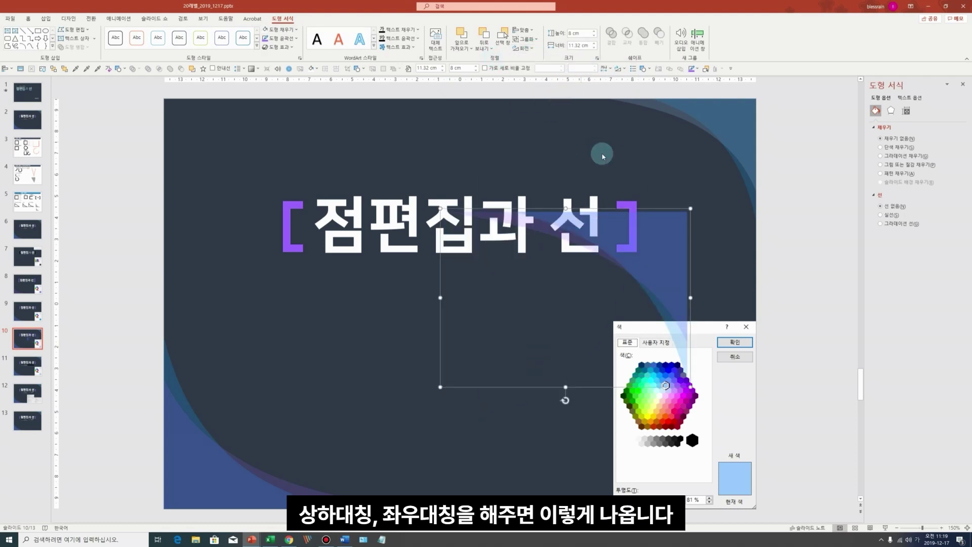
drag(646, 262, 771, 191)
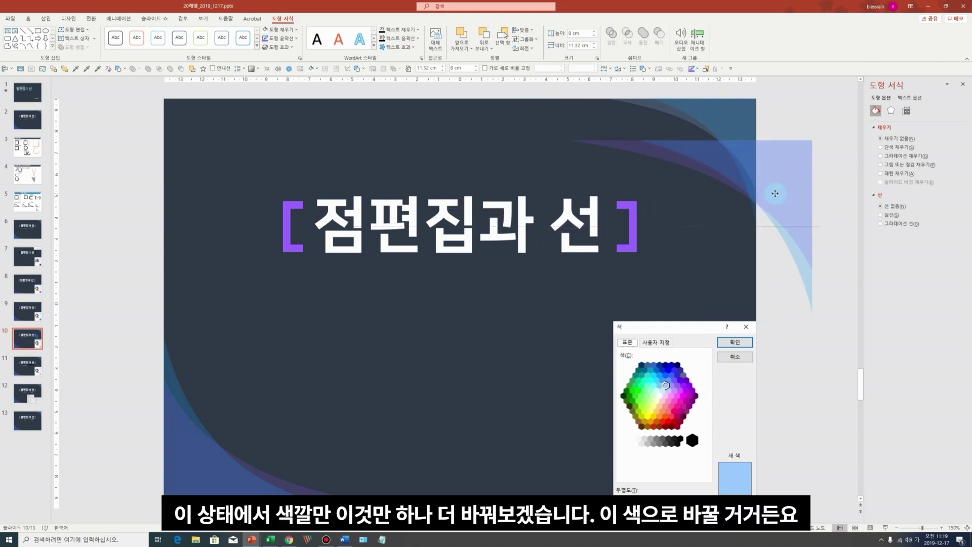
Fill one layer of the copy light sky blue, shrink it to fit the corner, and go to slide 11.
click(623, 150)
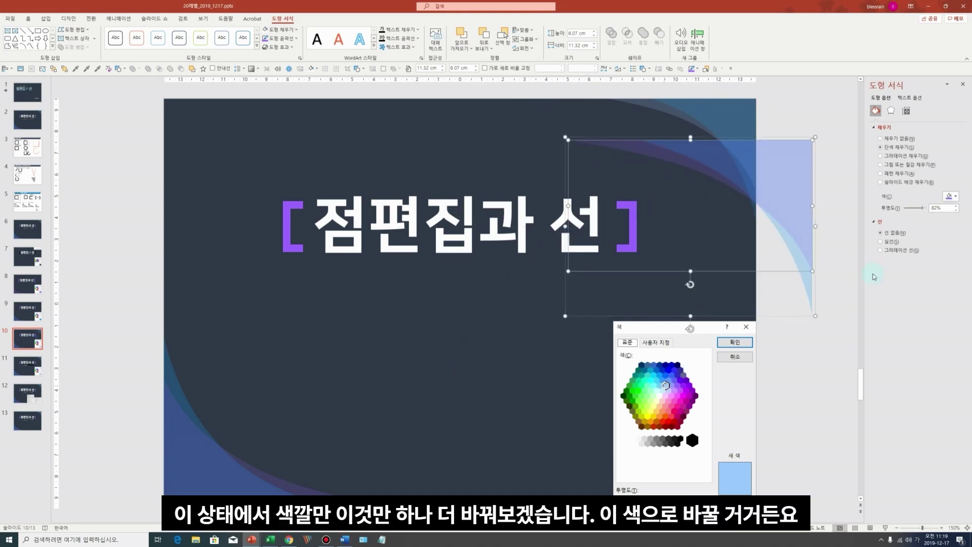
click(952, 196)
click(926, 304)
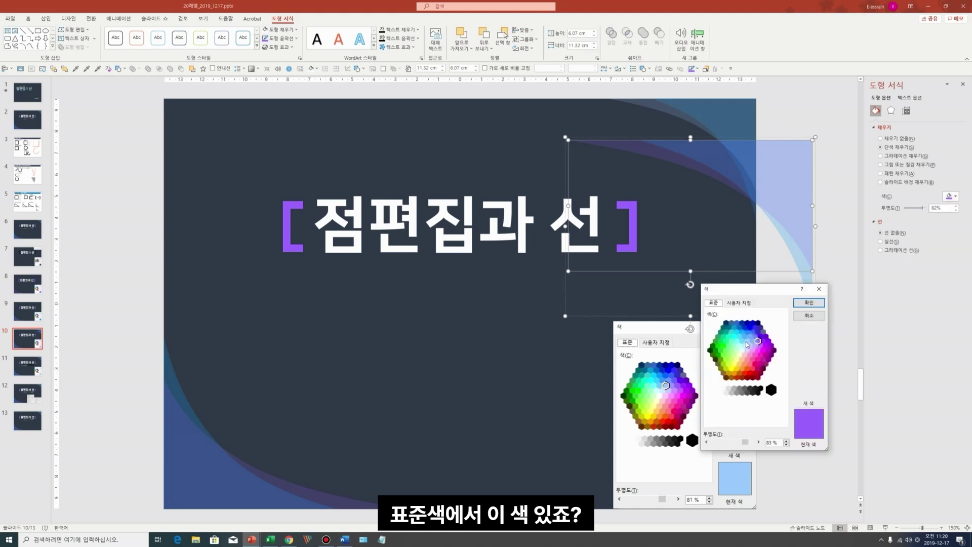
click(809, 302)
click(781, 201)
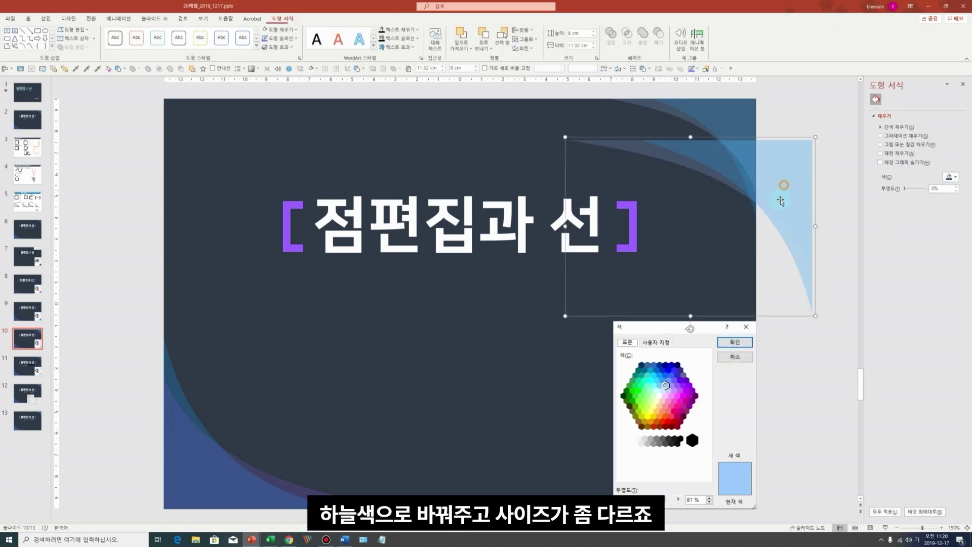
drag(780, 201, 753, 237)
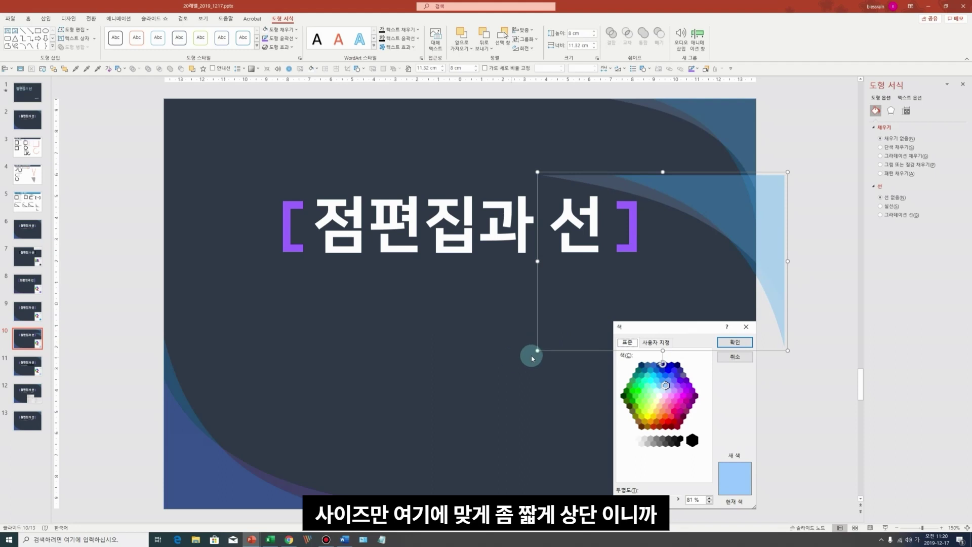
mouse_move(536, 350)
mouse_down()
mouse_move(641, 282)
mouse_move(607, 218)
mouse_up()
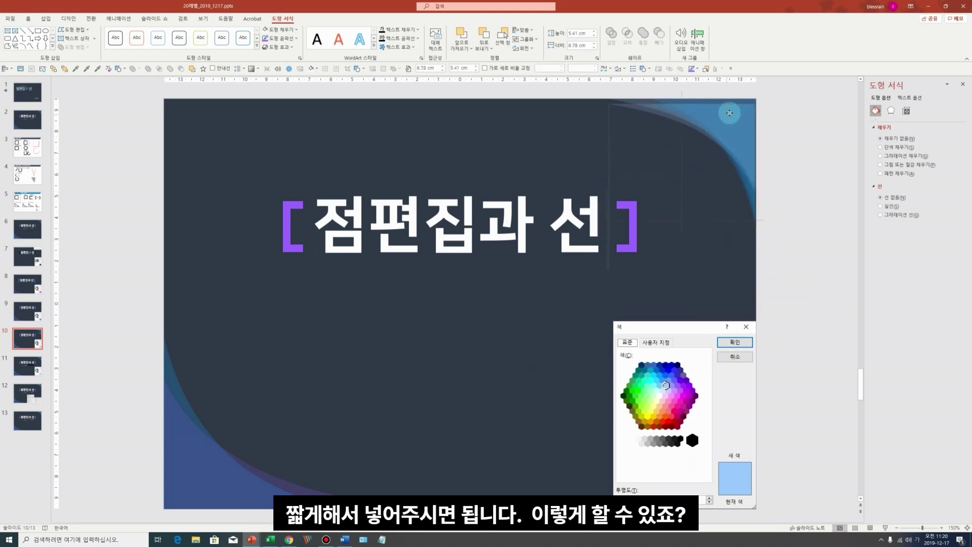
key(Page_Down)
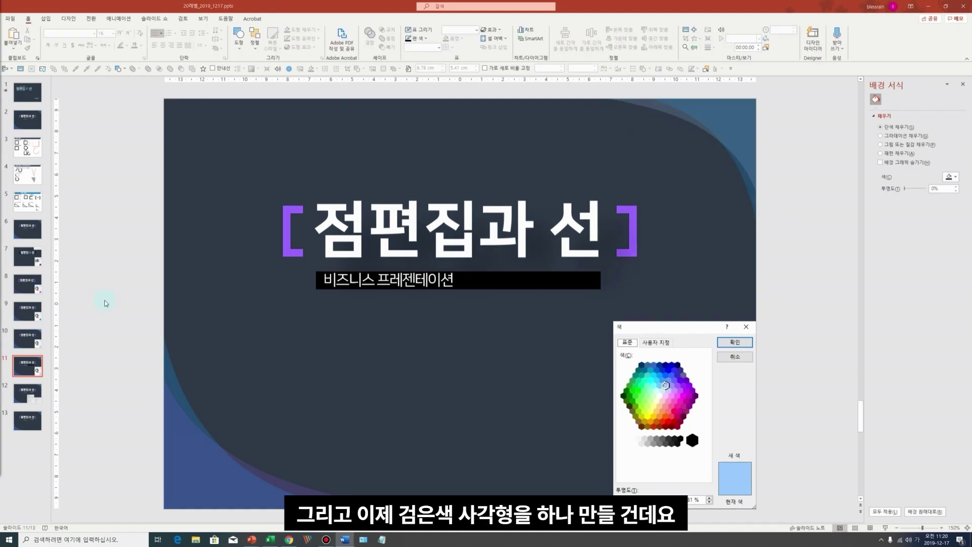
Draw a thin black rectangle bar under the subtitle and finish the 'Level 20' subtitle text.
click(522, 280)
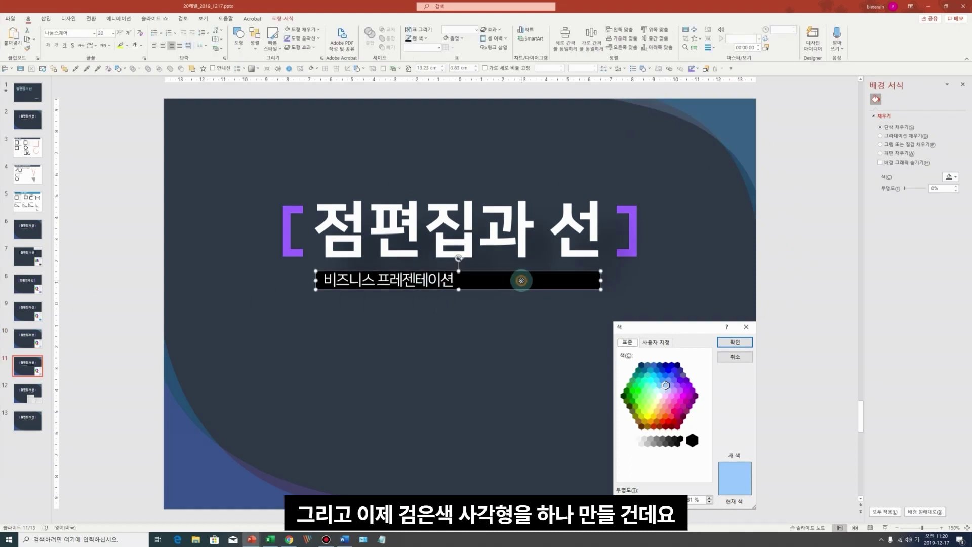
click(238, 40)
click(266, 68)
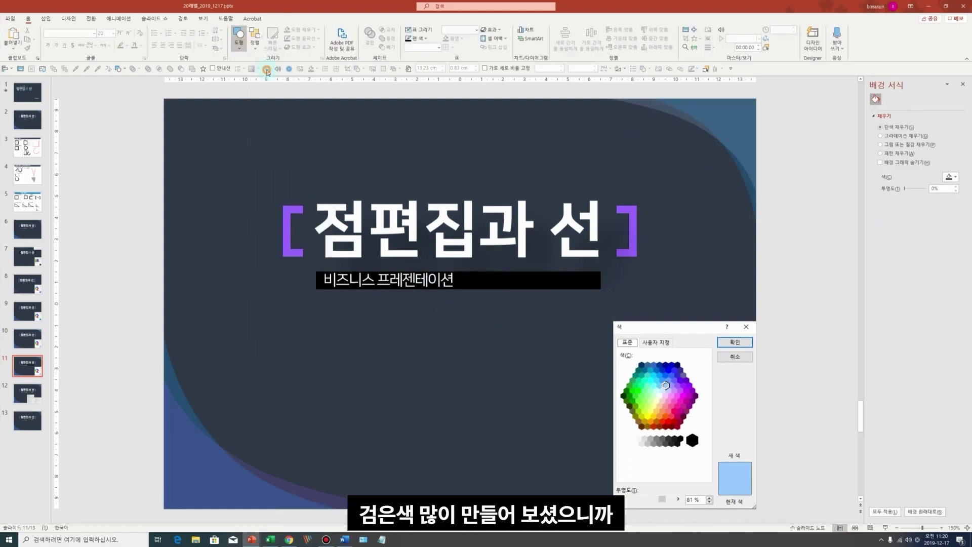
drag(315, 304, 602, 319)
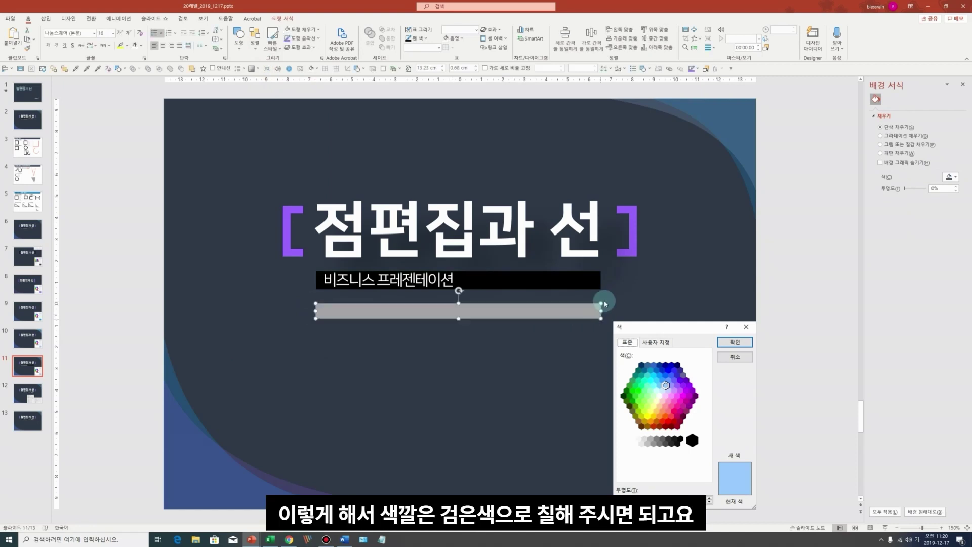
click(954, 196)
click(919, 219)
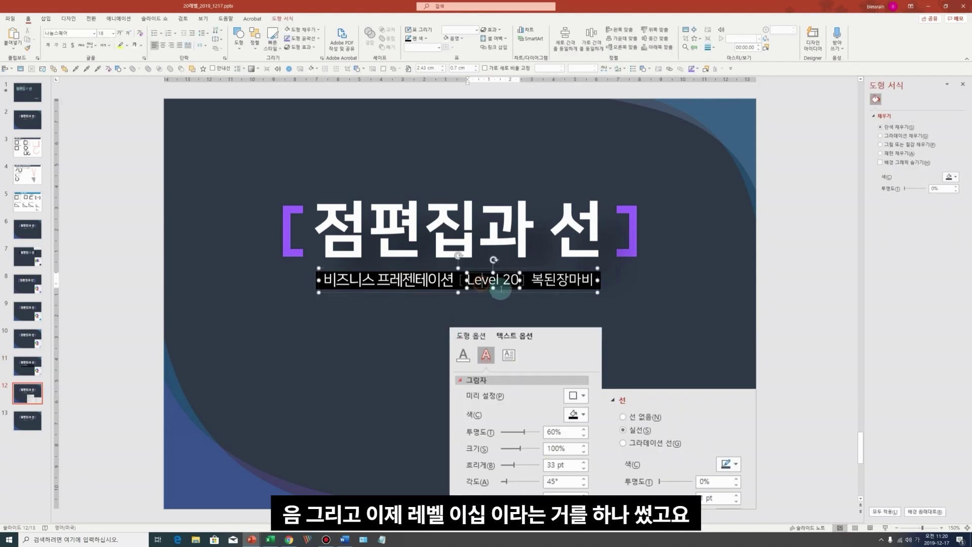
key(Escape)
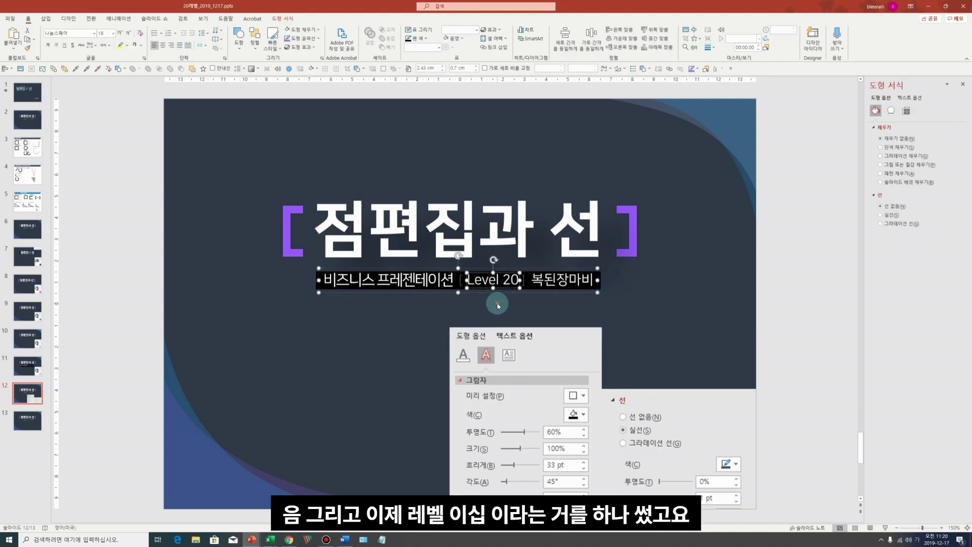
Copy the title's purple brackets and place the duplicate around the 'Level 20' subtitle.
click(495, 305)
click(286, 232)
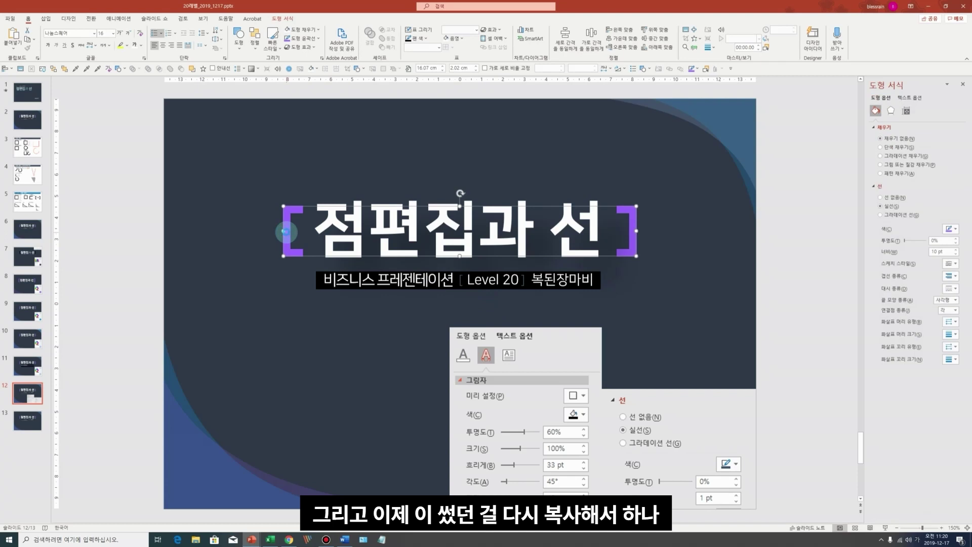
key(ctrl+c)
key(ctrl+v)
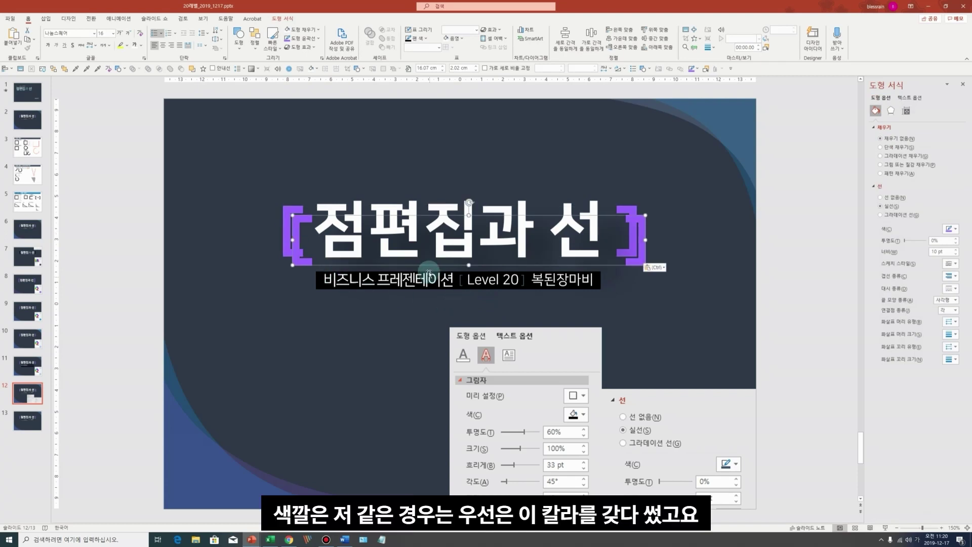
drag(580, 233, 633, 309)
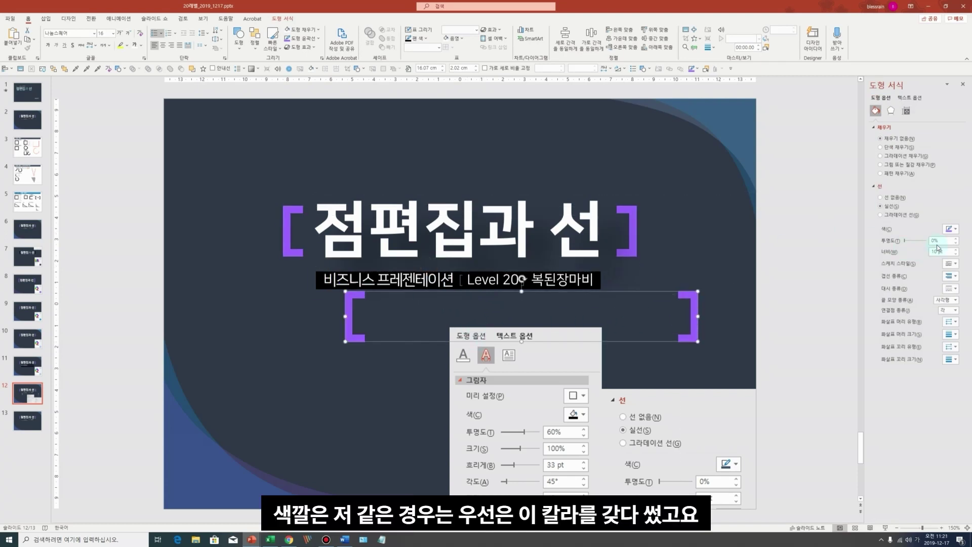
Give the duplicate brackets a dark slate outline 1 pt wide.
click(653, 109)
text(1)
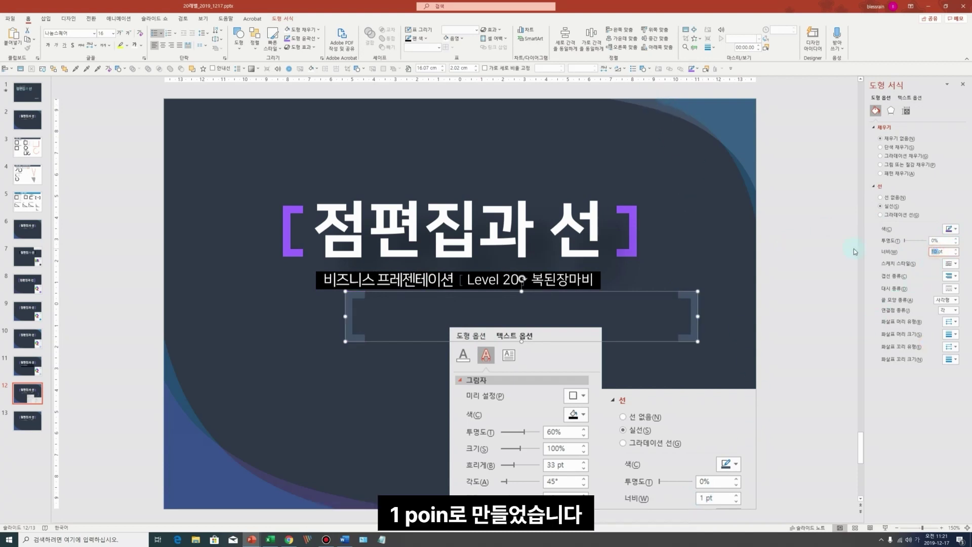
key(Return)
click(390, 314)
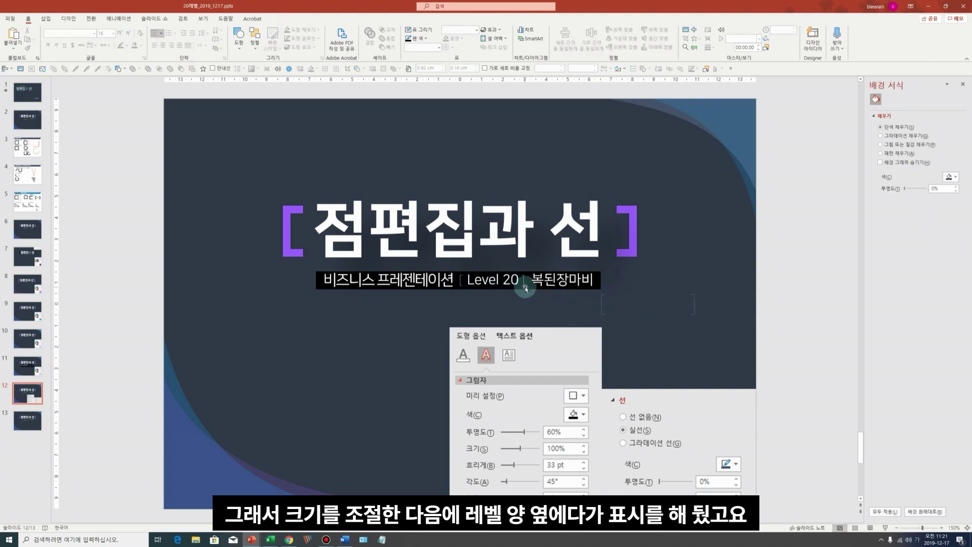
click(568, 281)
click(624, 319)
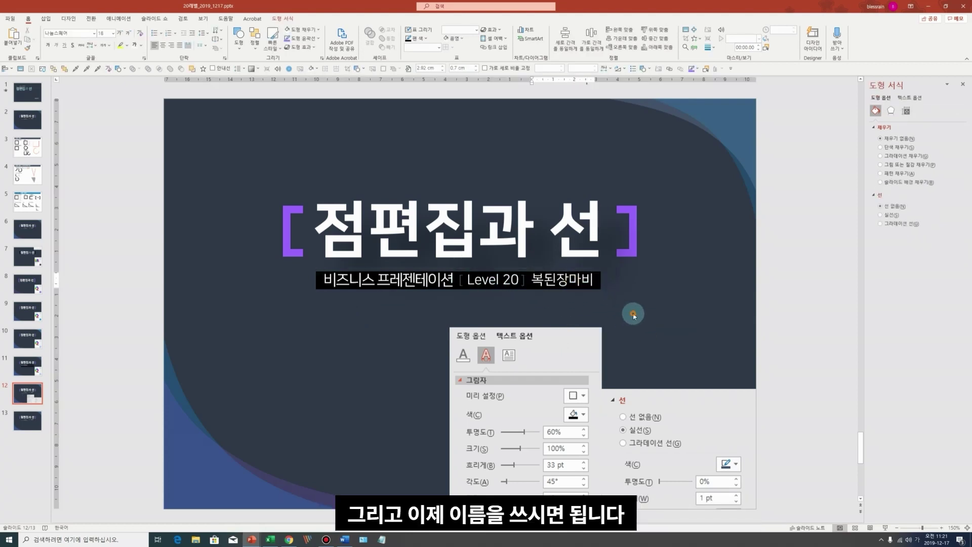
click(490, 232)
Review the title's soft text shadow settings, then advance to slide 13.
key(ctrl+a)
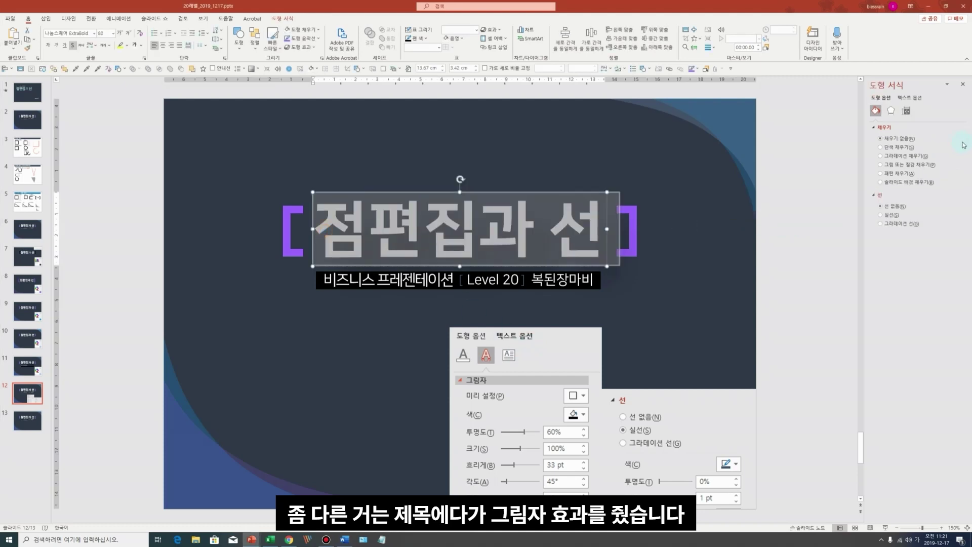
click(910, 98)
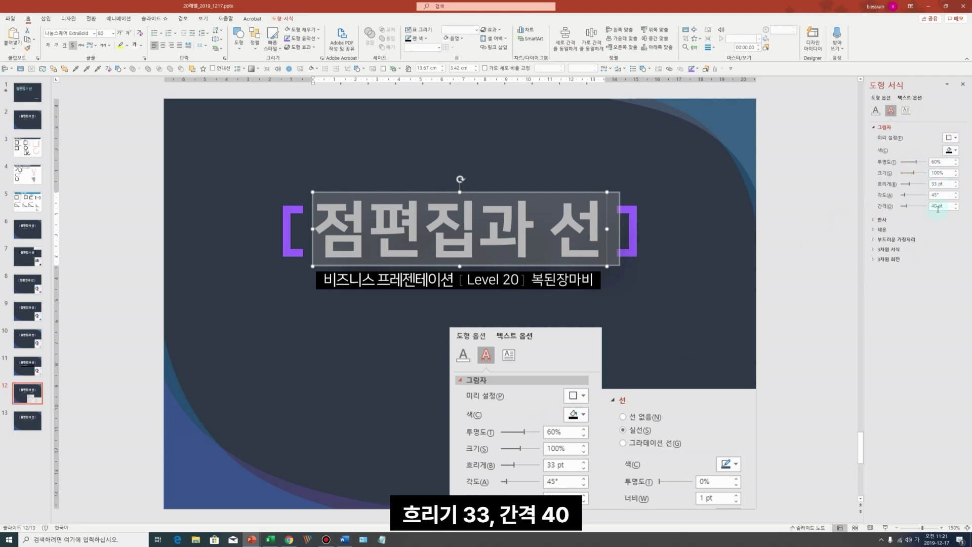
click(704, 276)
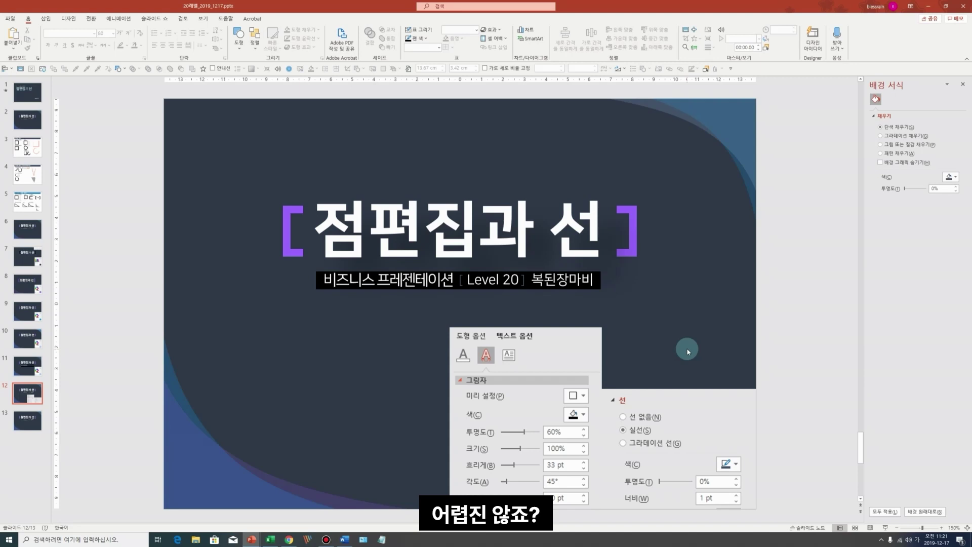
key(Page_Down)
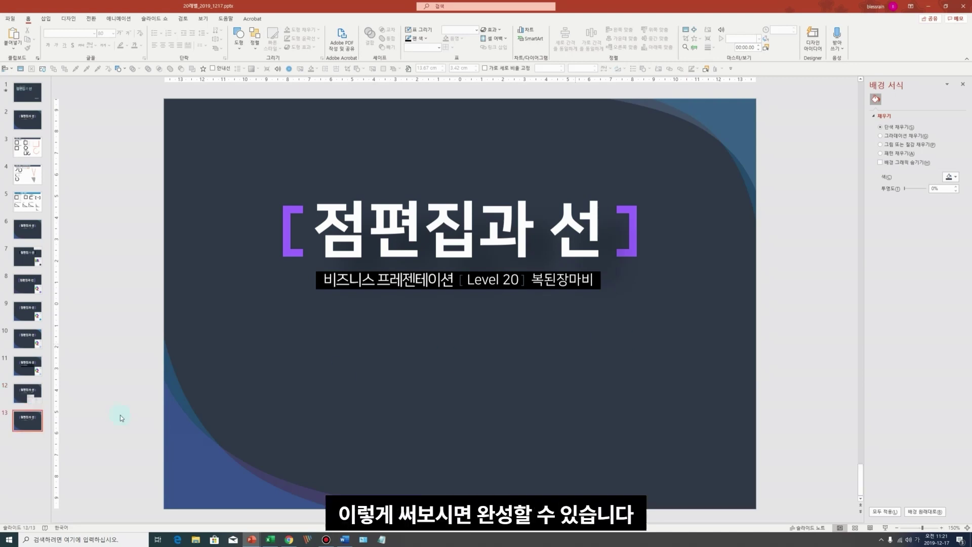